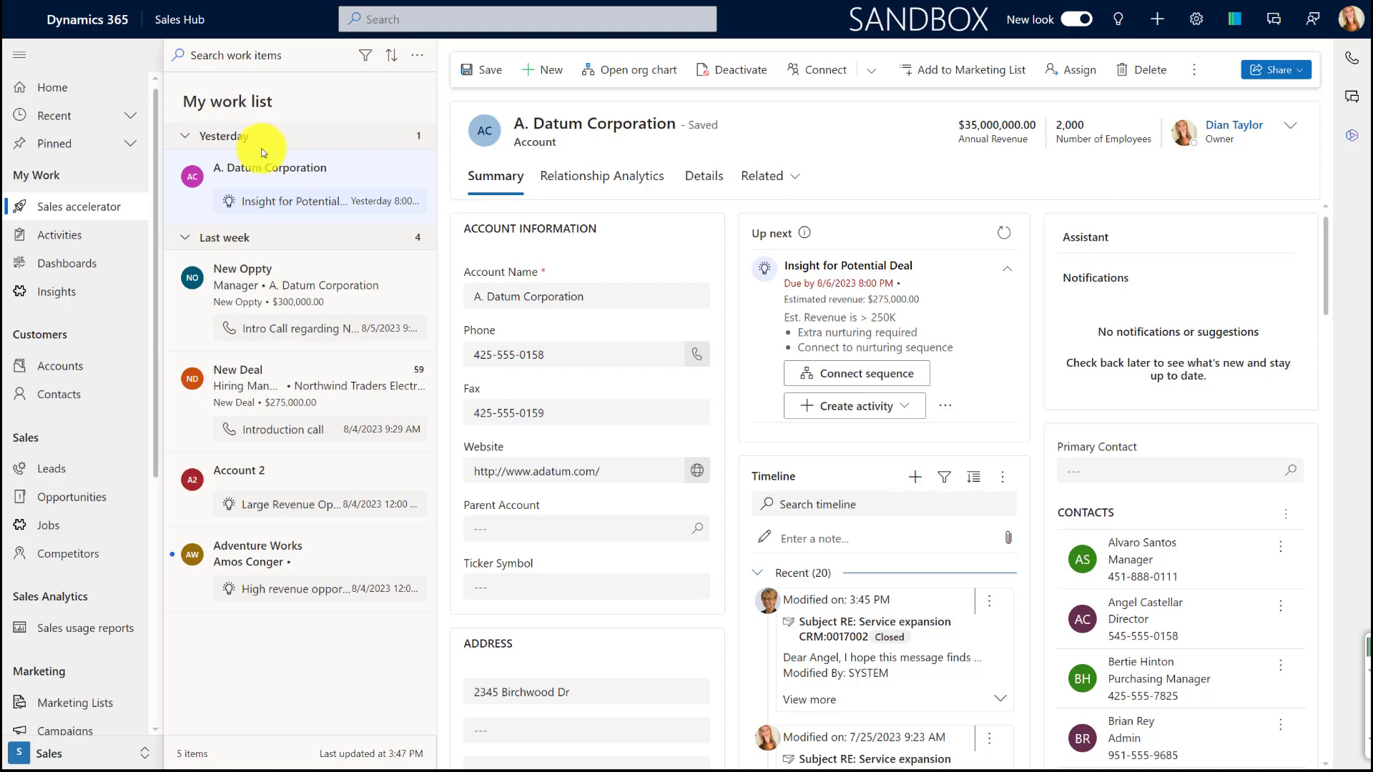
# Refresh the work list and open today's Alpine Ski House (sample) work item
pyautogui.click(417, 56)
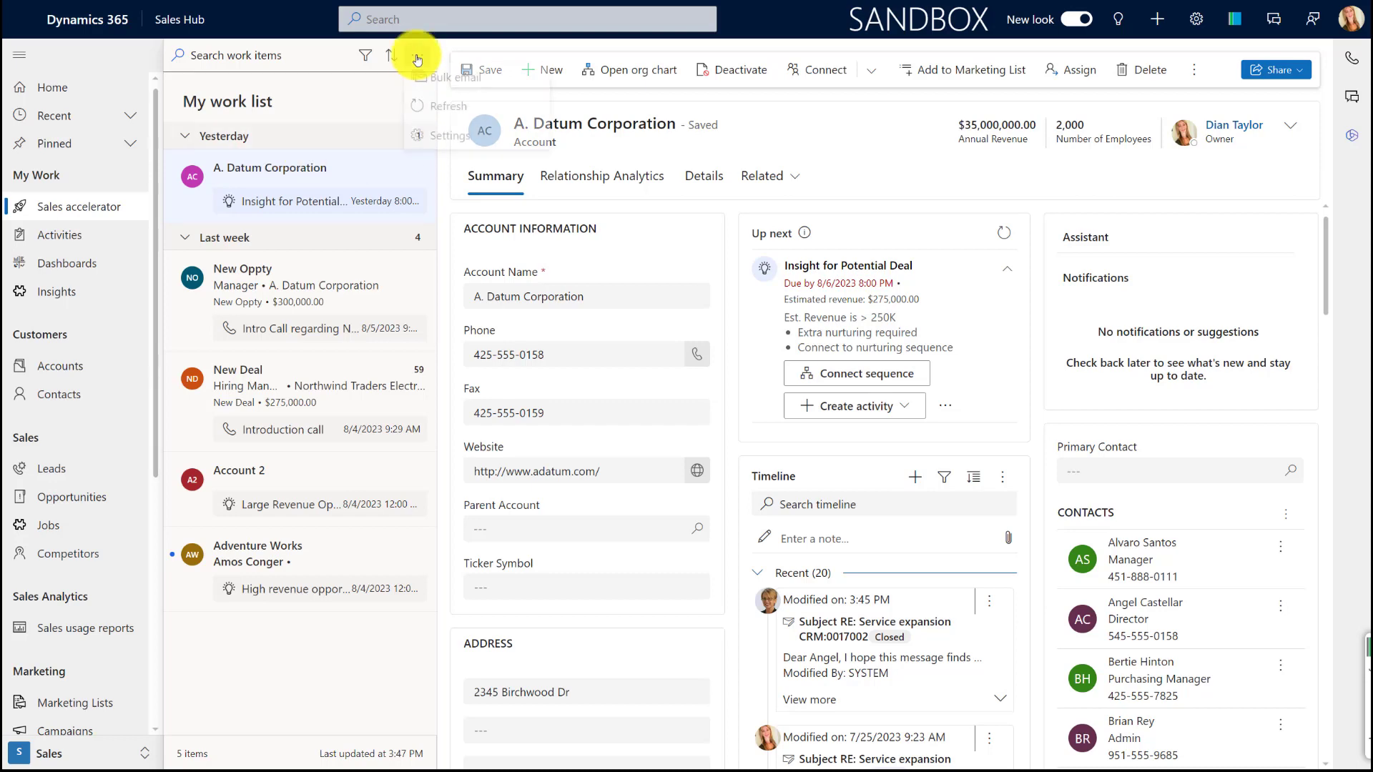
pyautogui.click(435, 109)
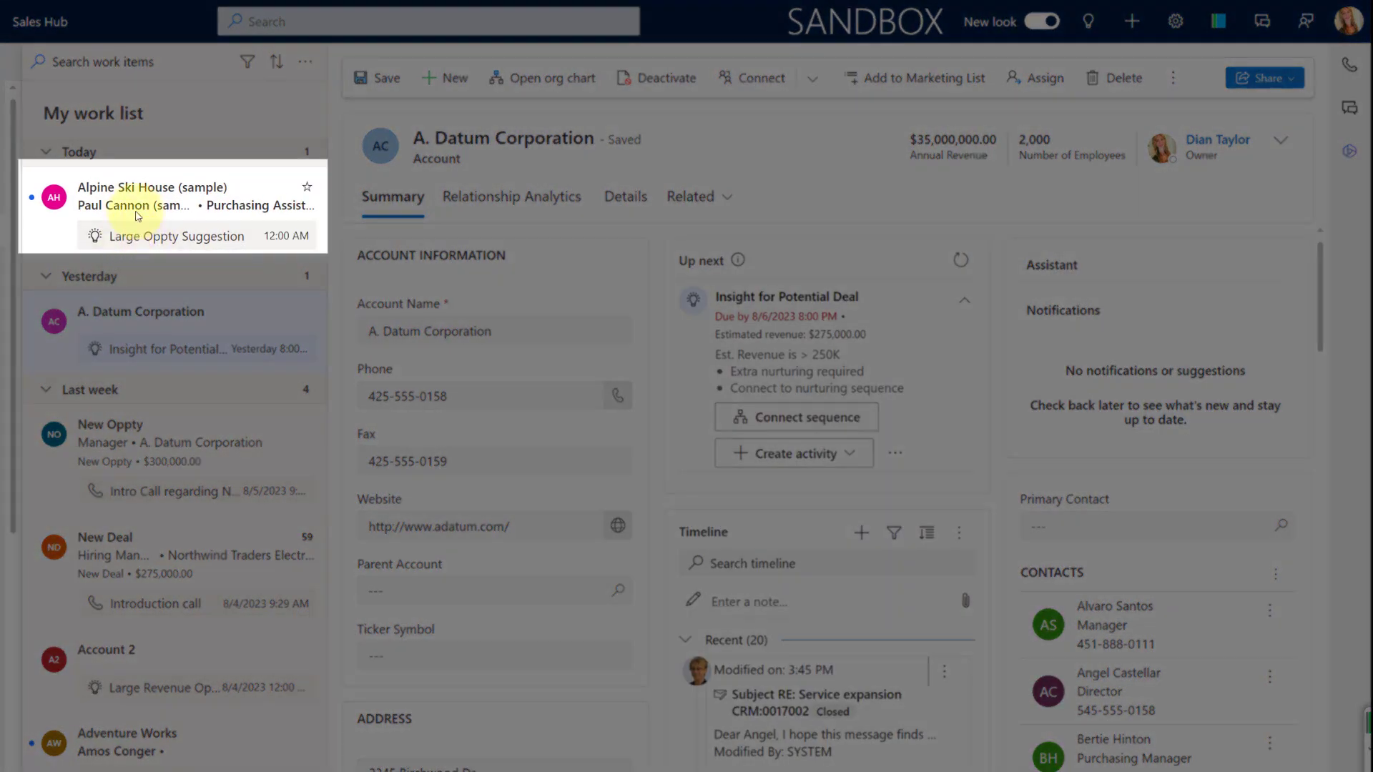
pyautogui.click(153, 205)
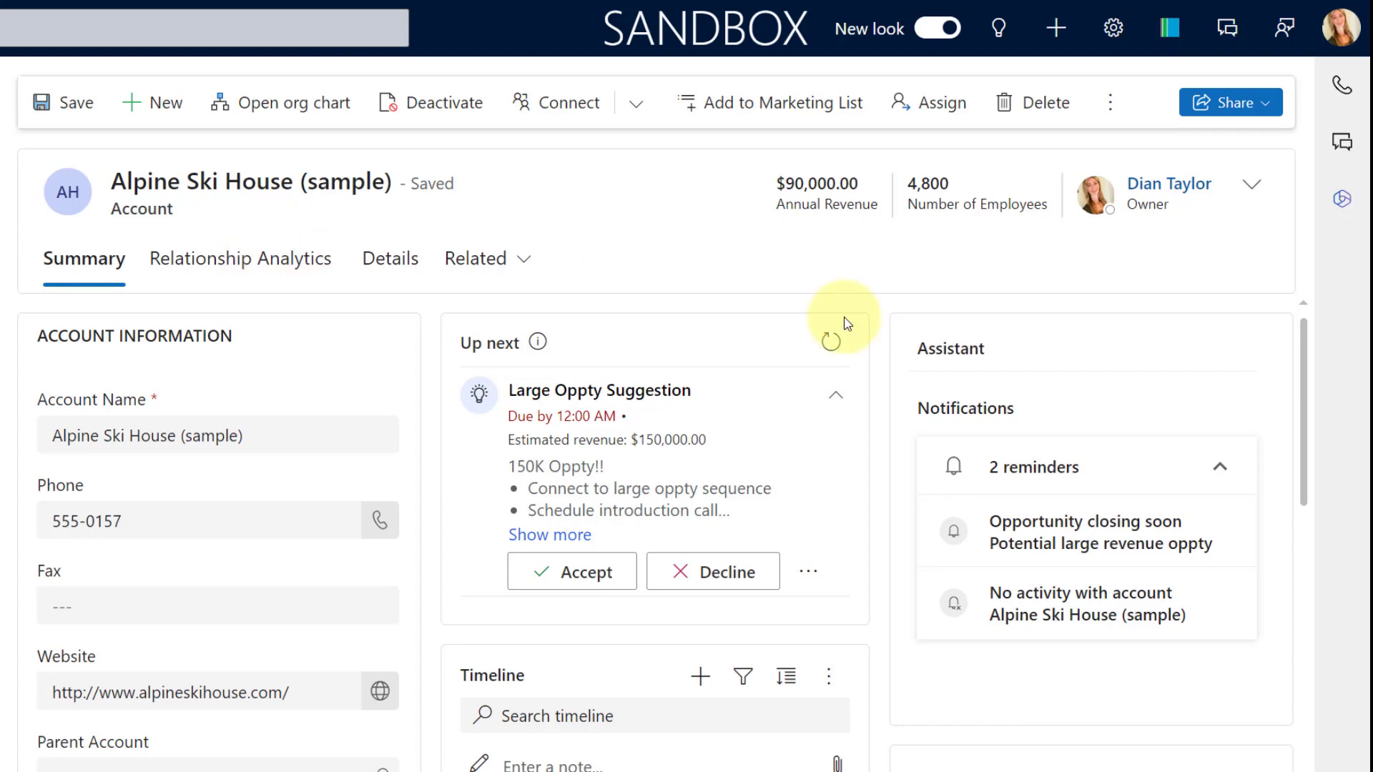
# Expand and accept the Large Oppty Suggestion, and check which sequences are available to connect to it
pyautogui.click(566, 537)
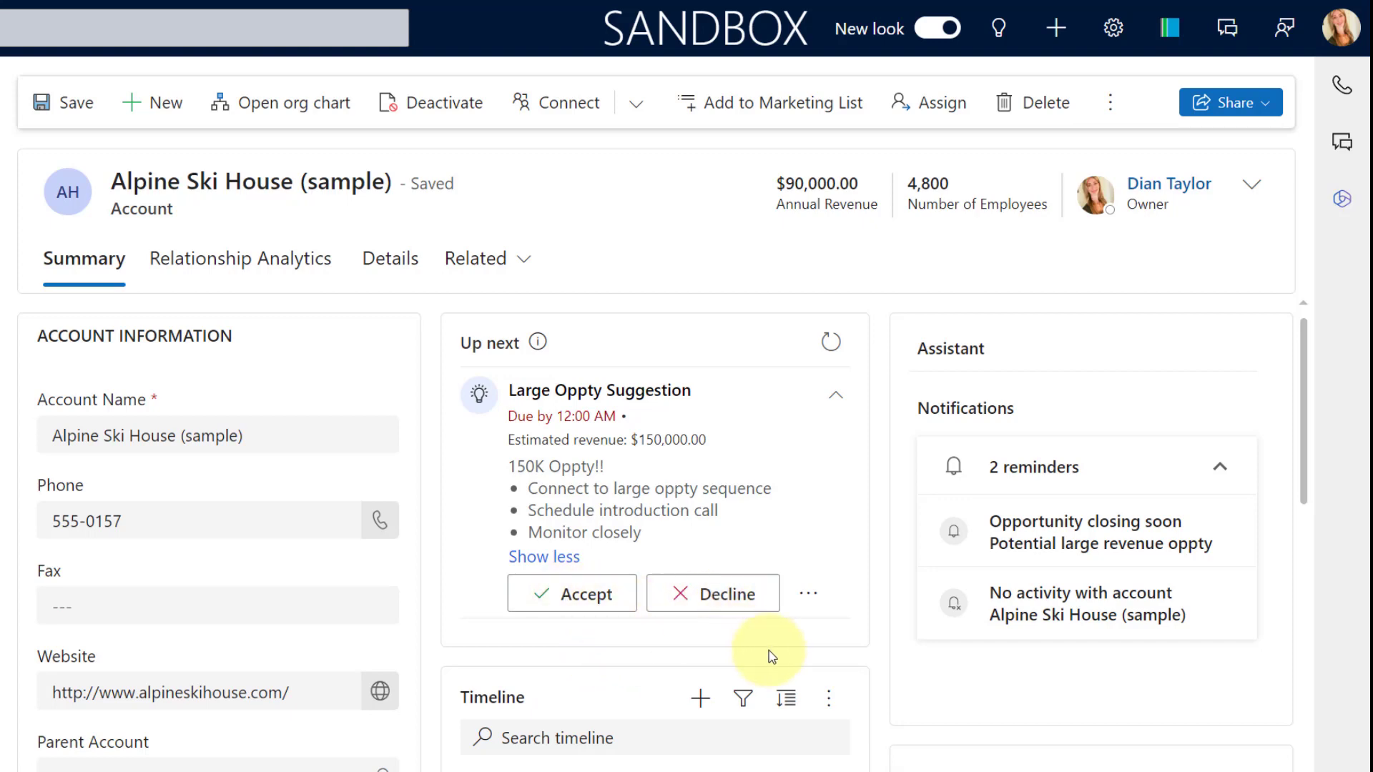
pyautogui.click(810, 603)
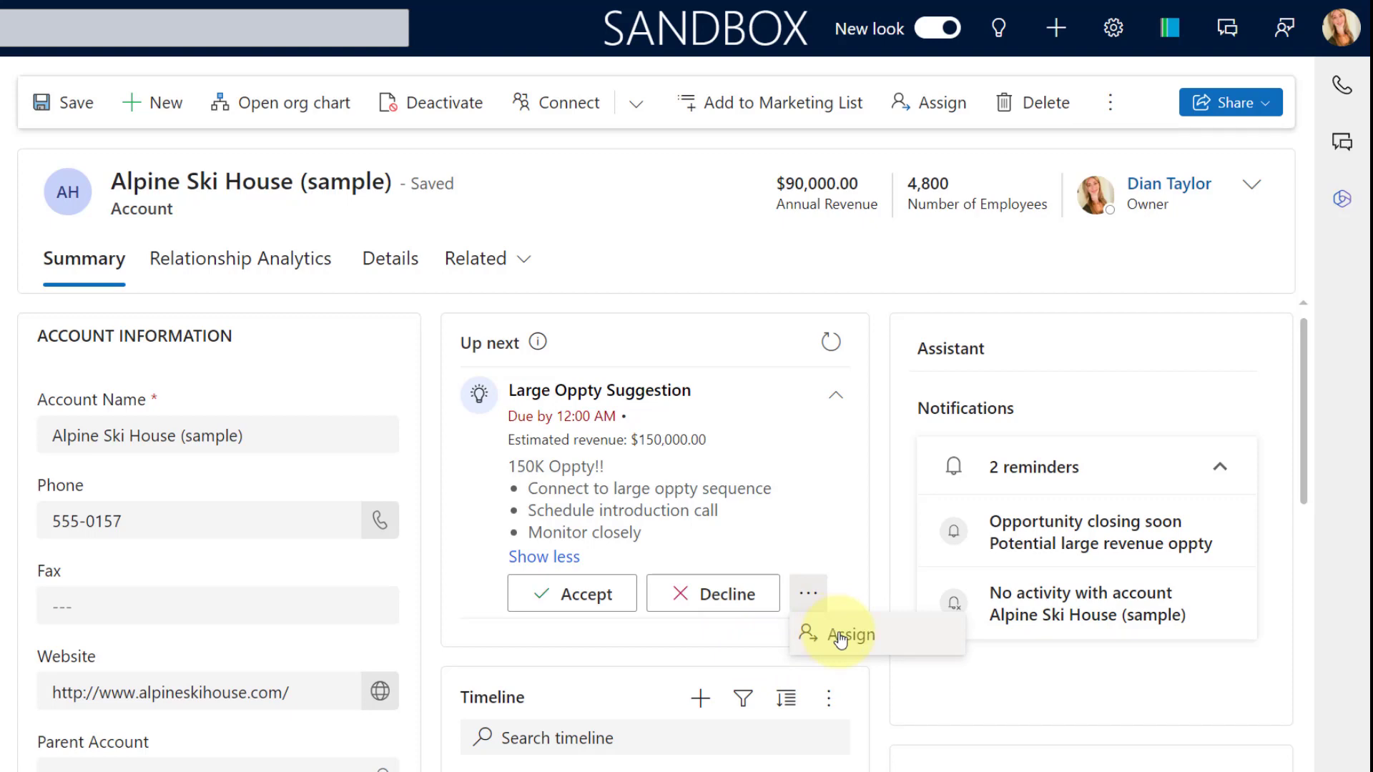
pyautogui.press('Escape')
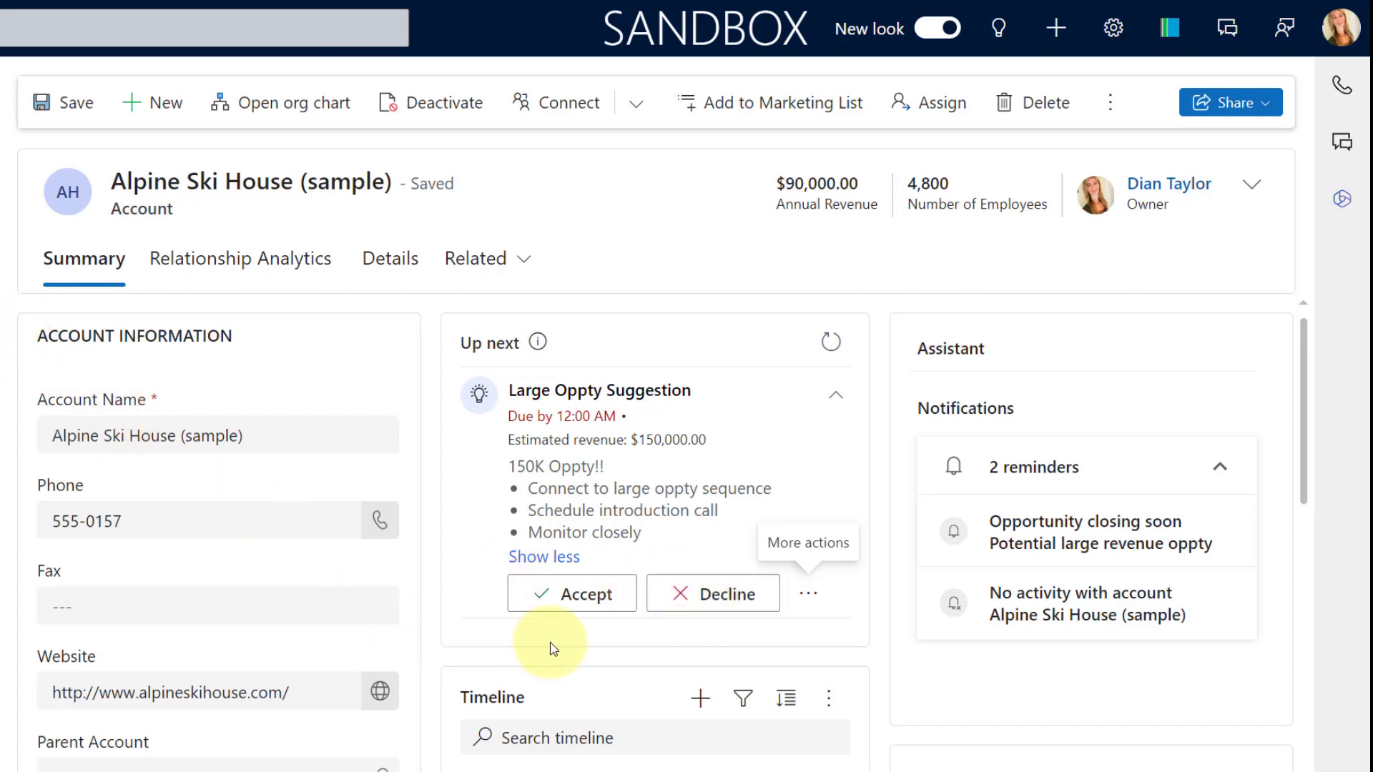
pyautogui.click(572, 596)
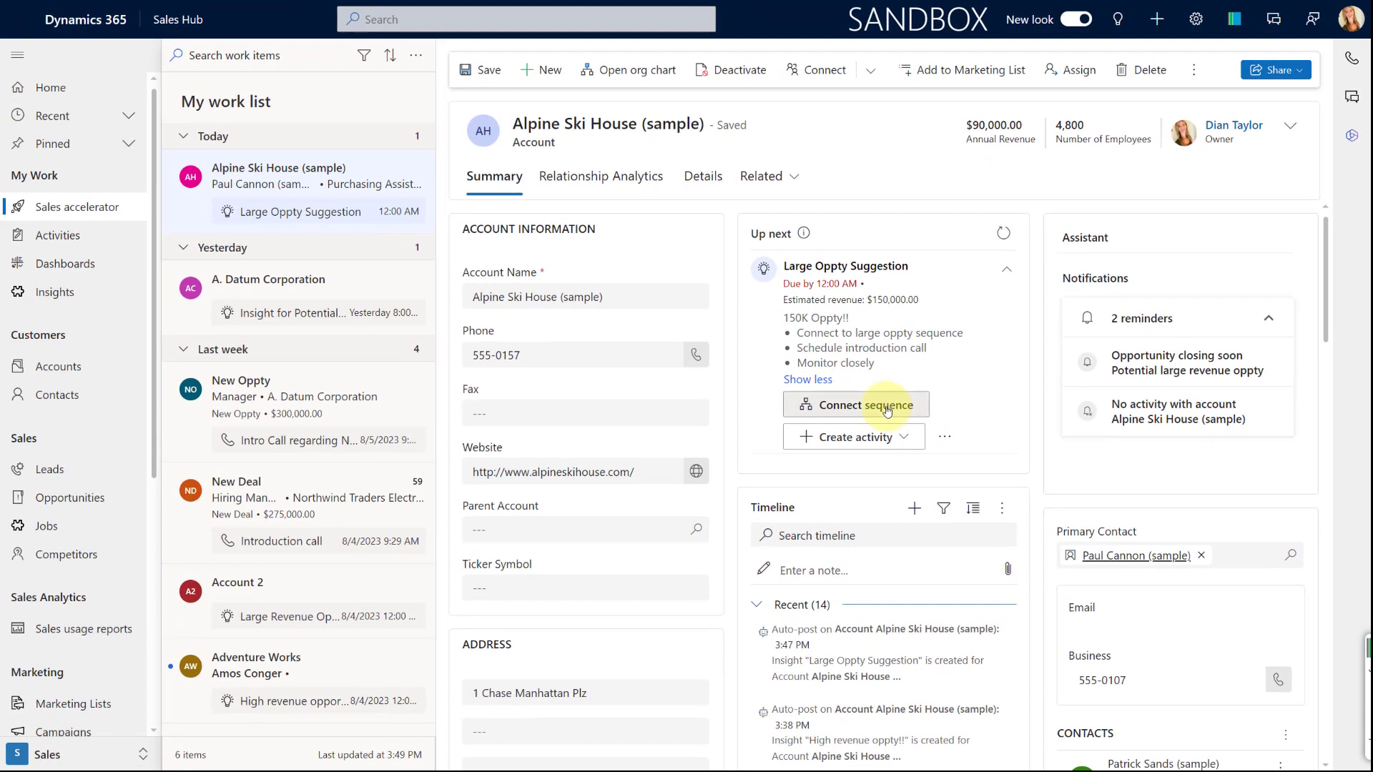
pyautogui.click(886, 408)
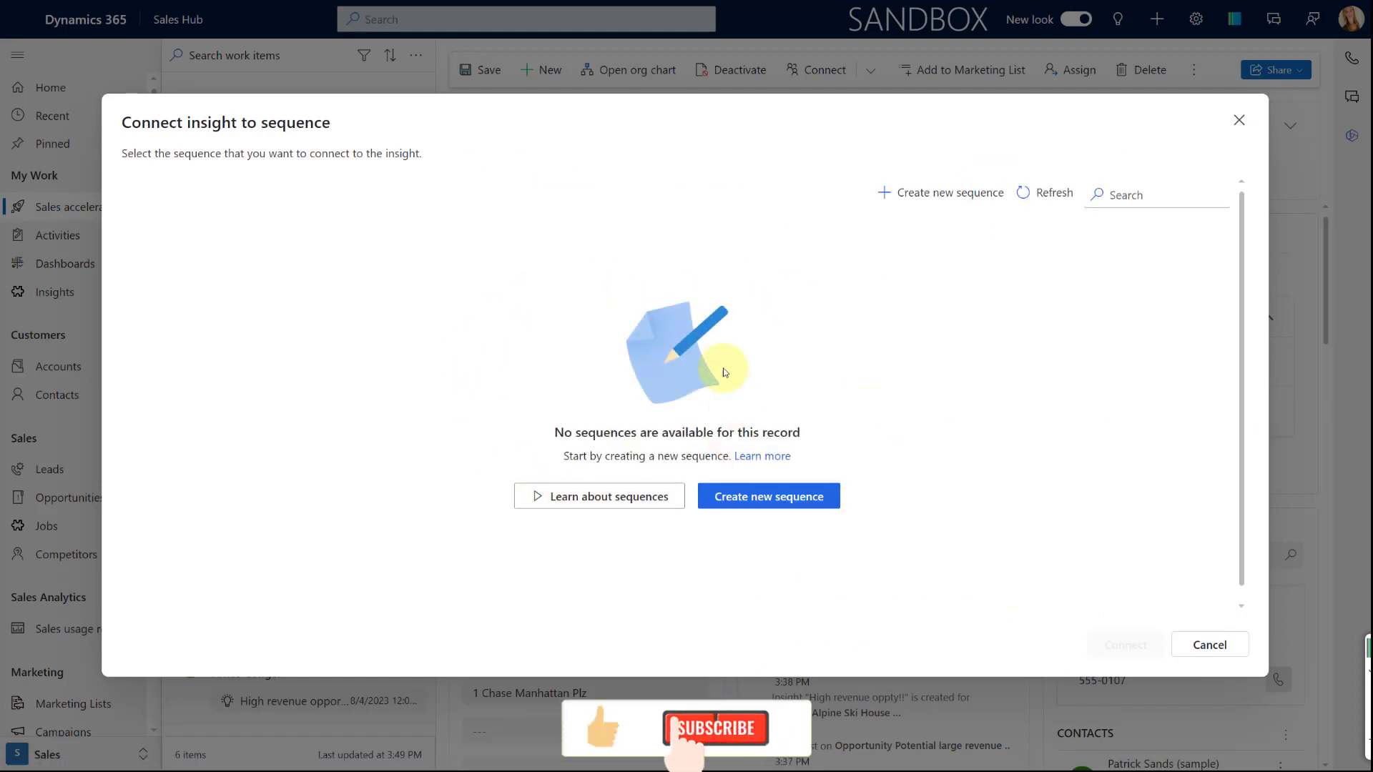
pyautogui.click(1237, 122)
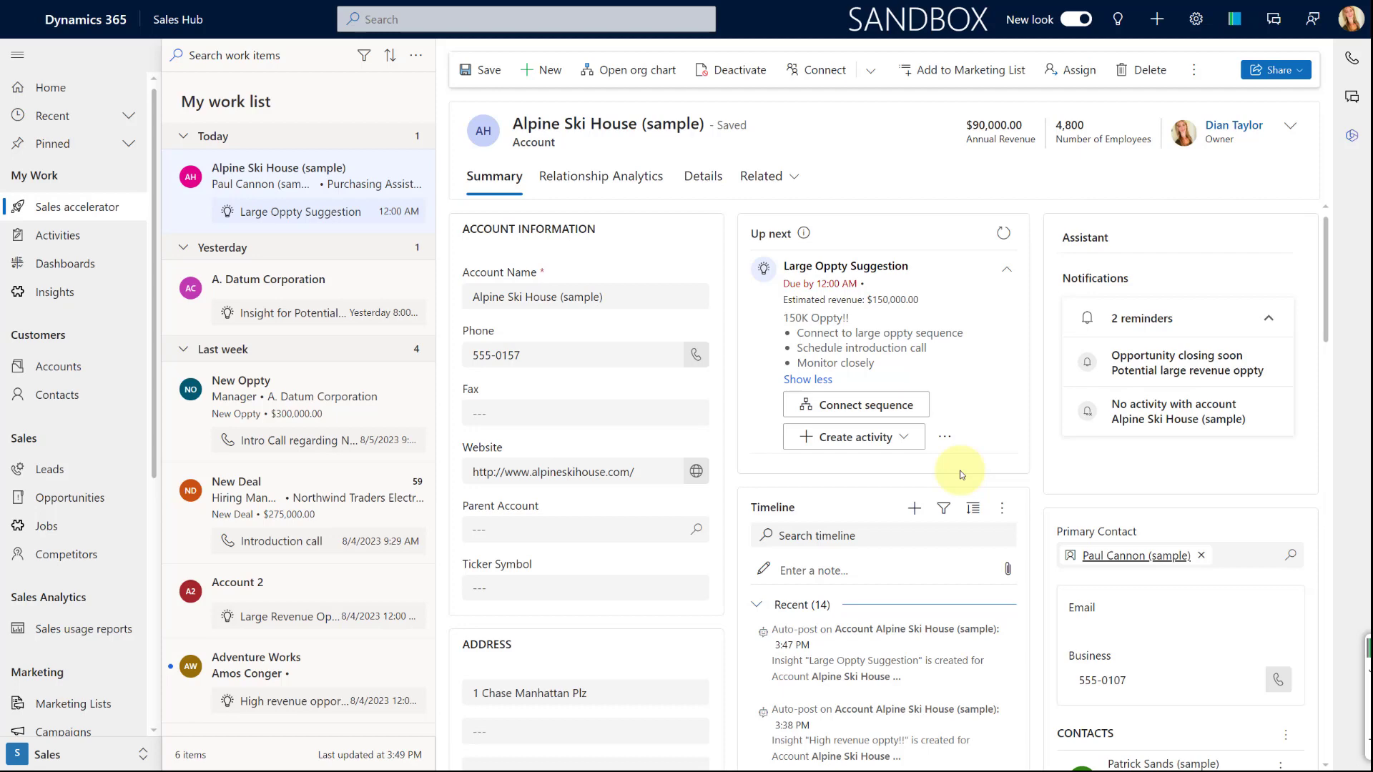
# Create a phone call activity from the suggestion, with Alpine Ski House (sample) as the call recipient
pyautogui.click(904, 439)
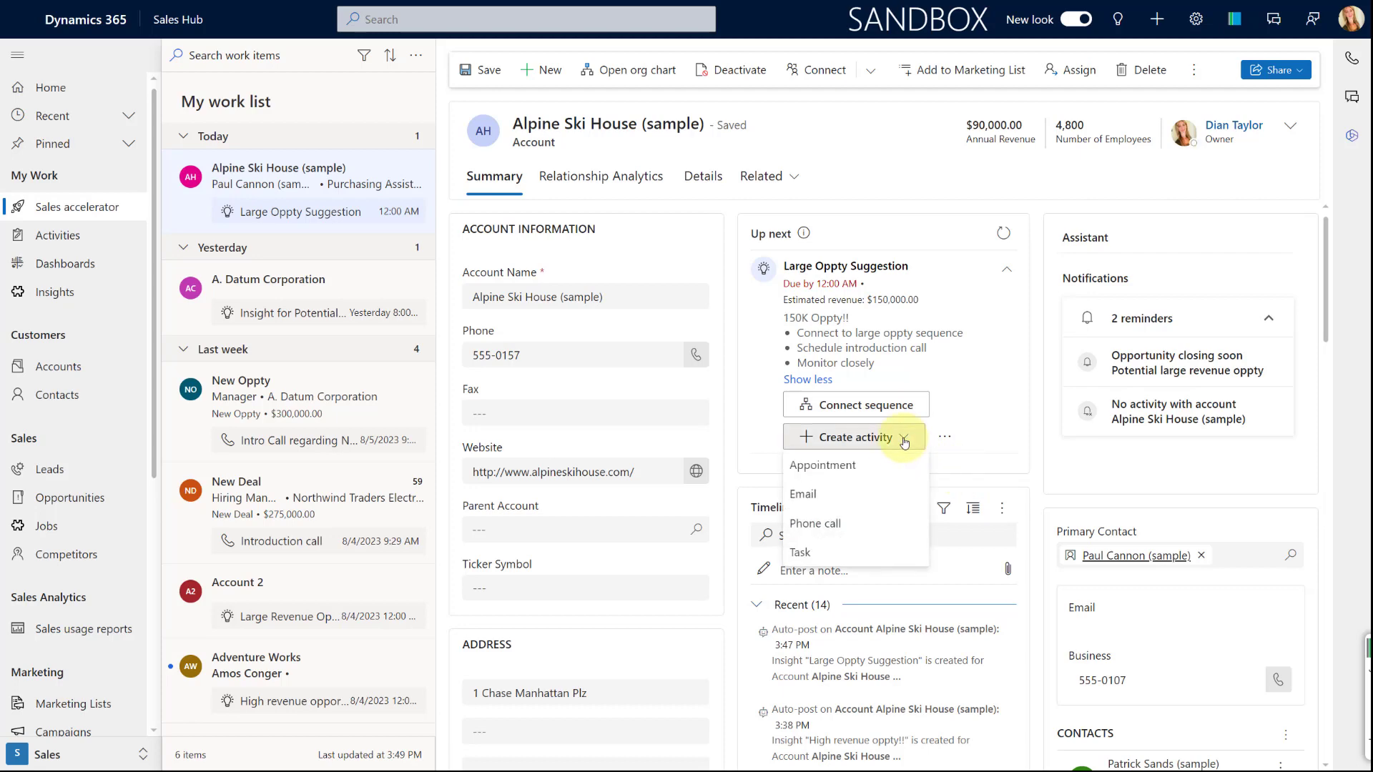
pyautogui.click(842, 525)
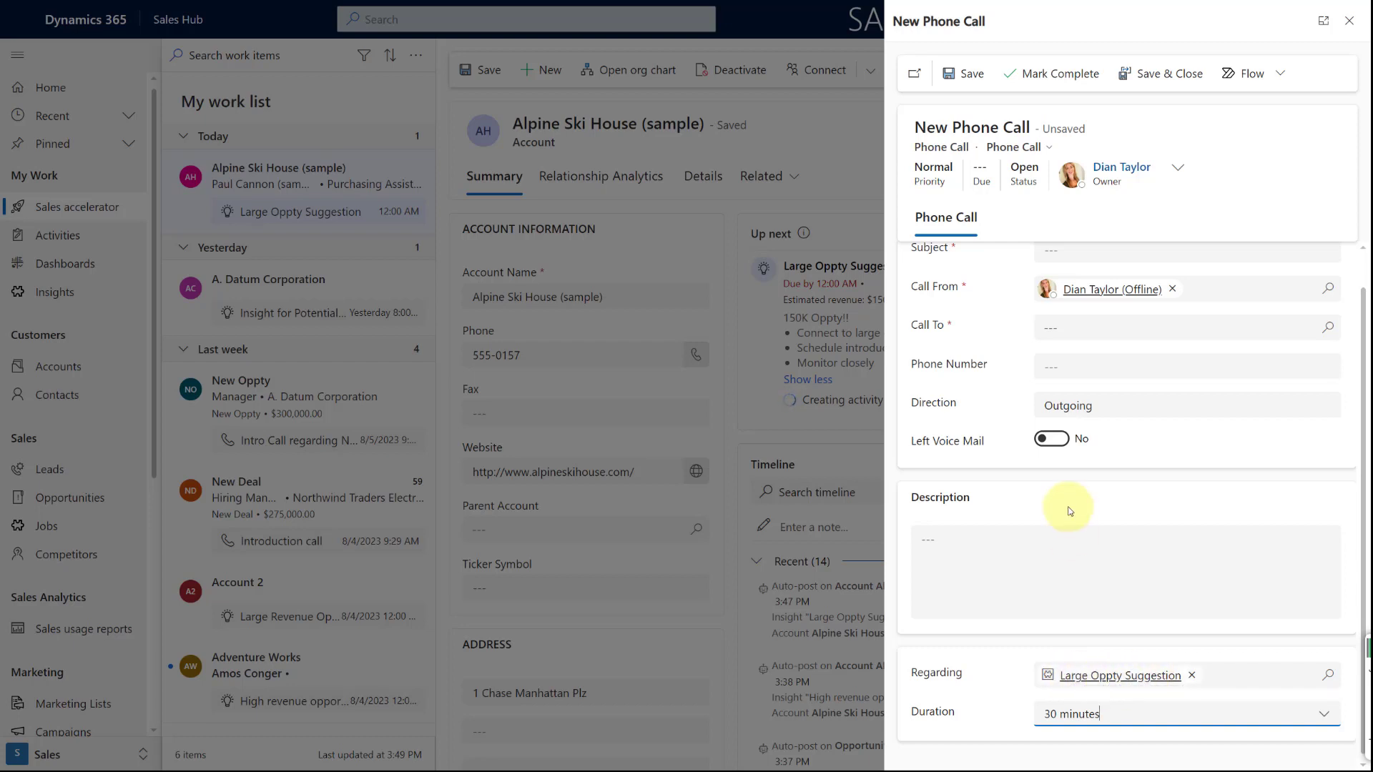
pyautogui.click(1134, 319)
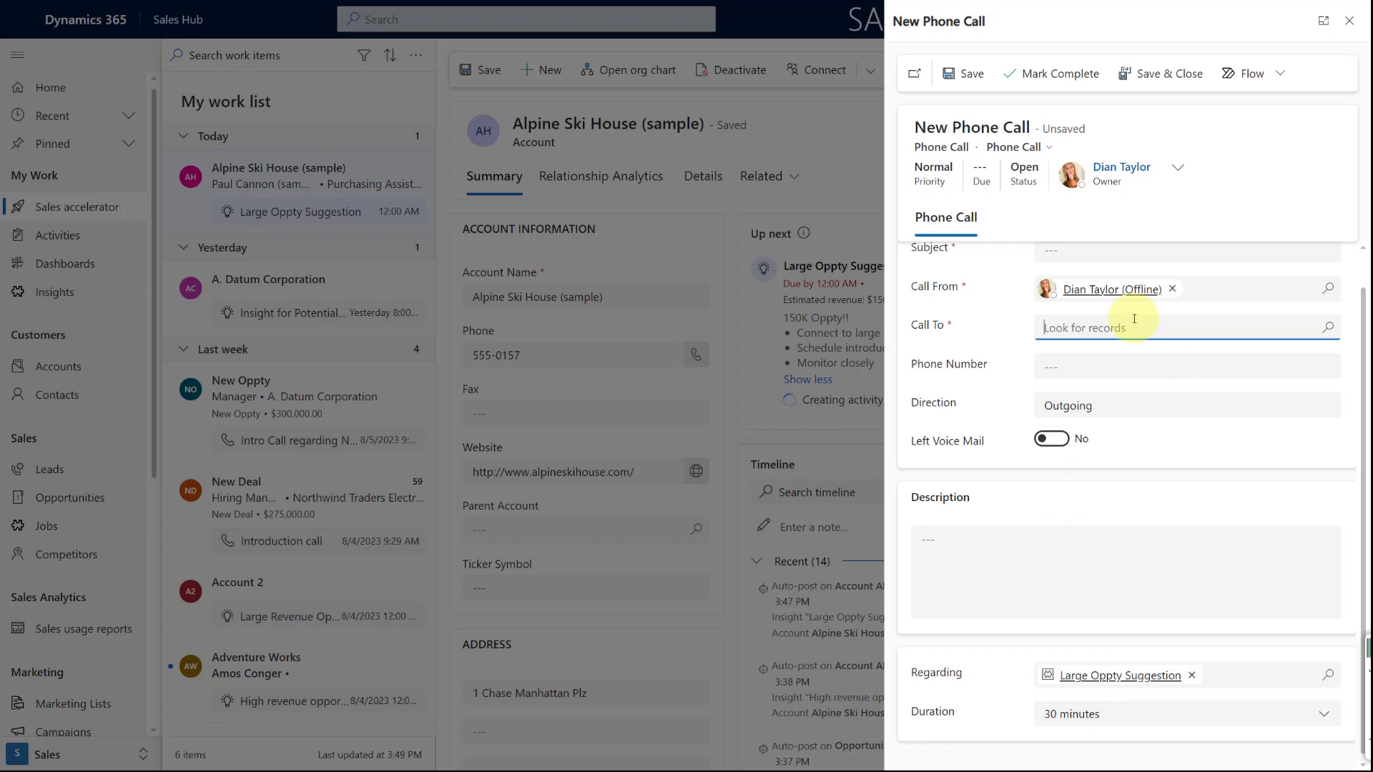
pyautogui.write('alp')
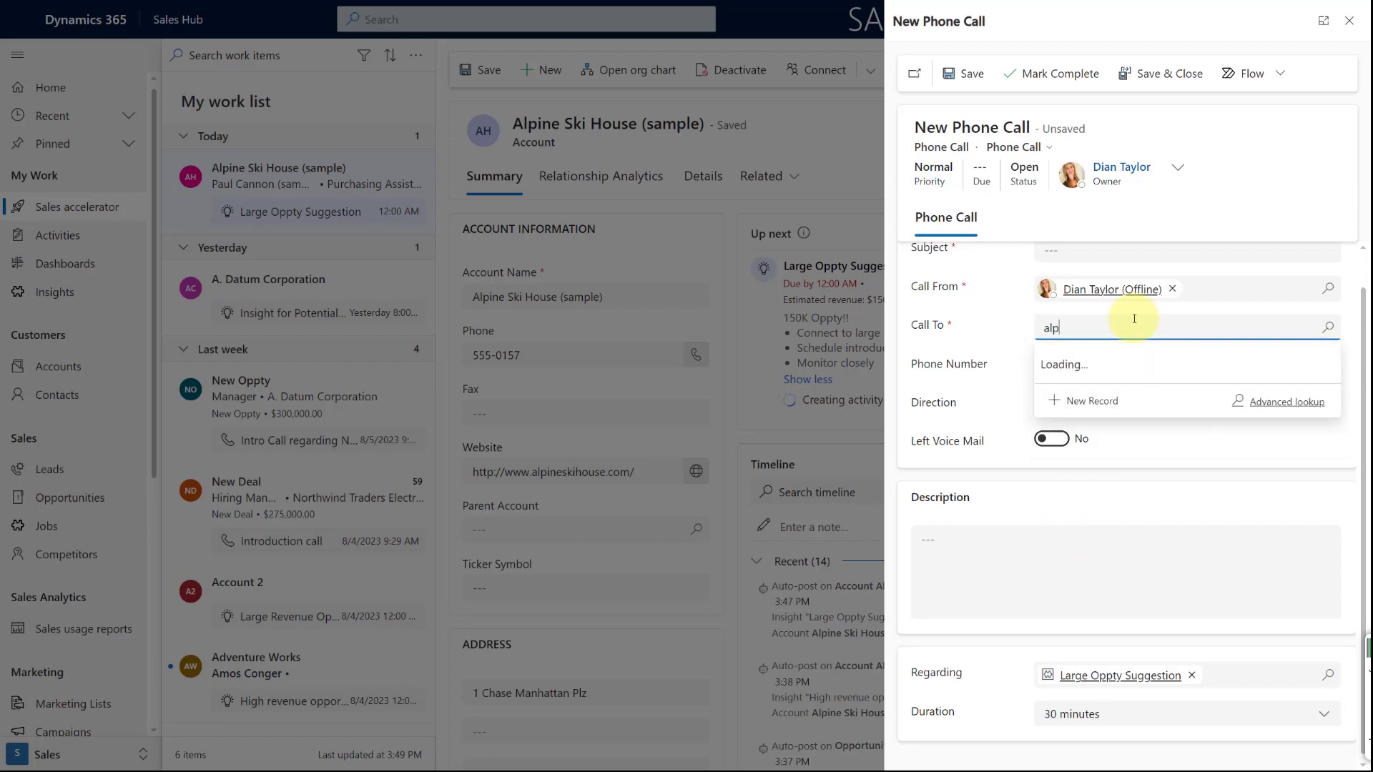
pyautogui.write('ine')
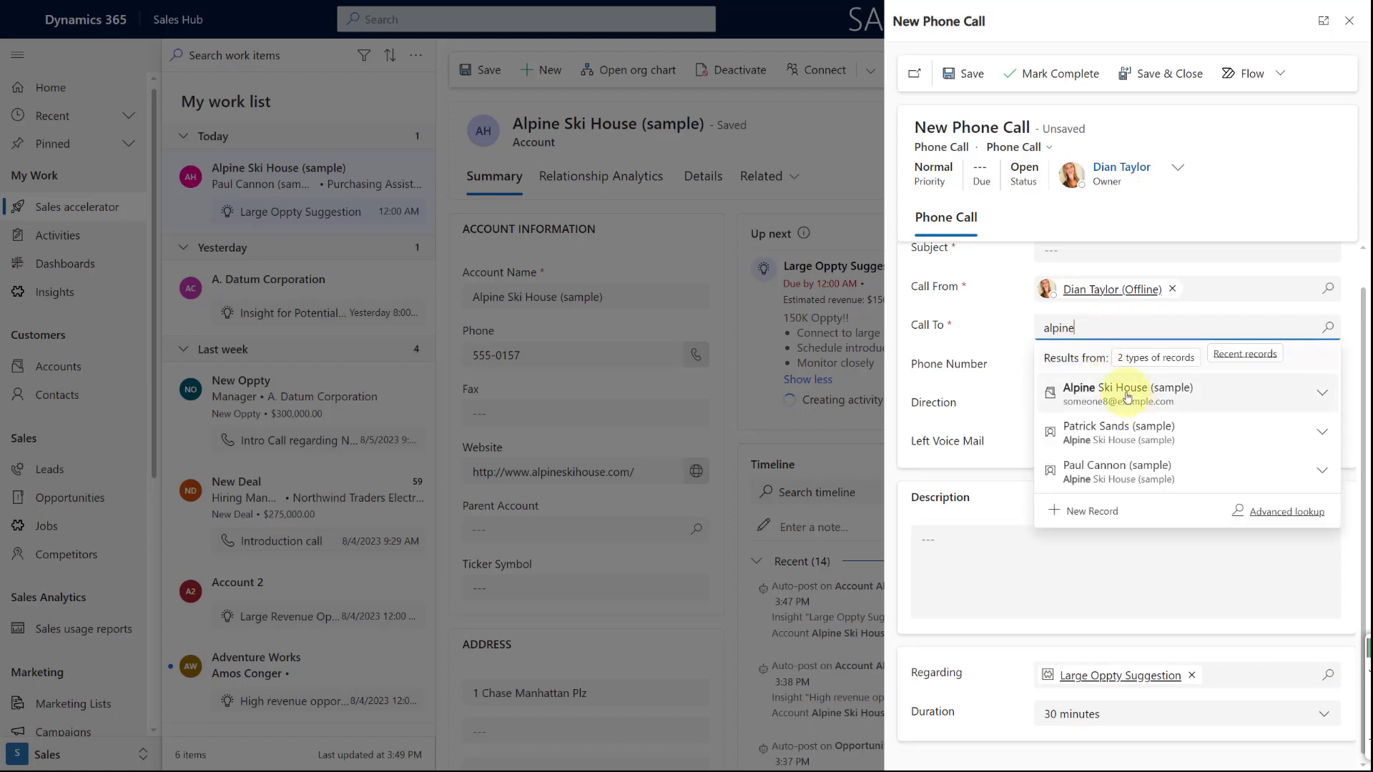
pyautogui.click(1124, 391)
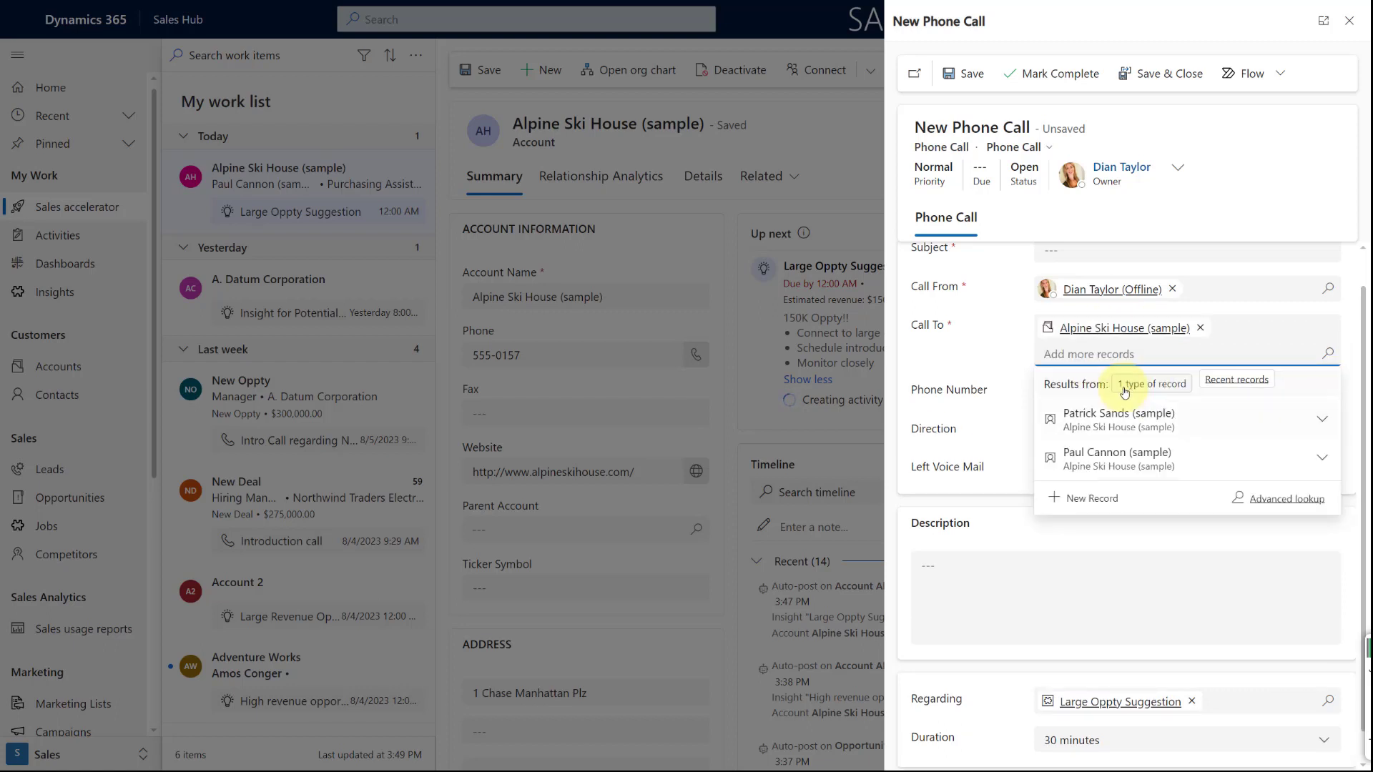
pyautogui.click(980, 363)
# Set the new phone call's subject to "call", then save and close it
pyautogui.click(1163, 73)
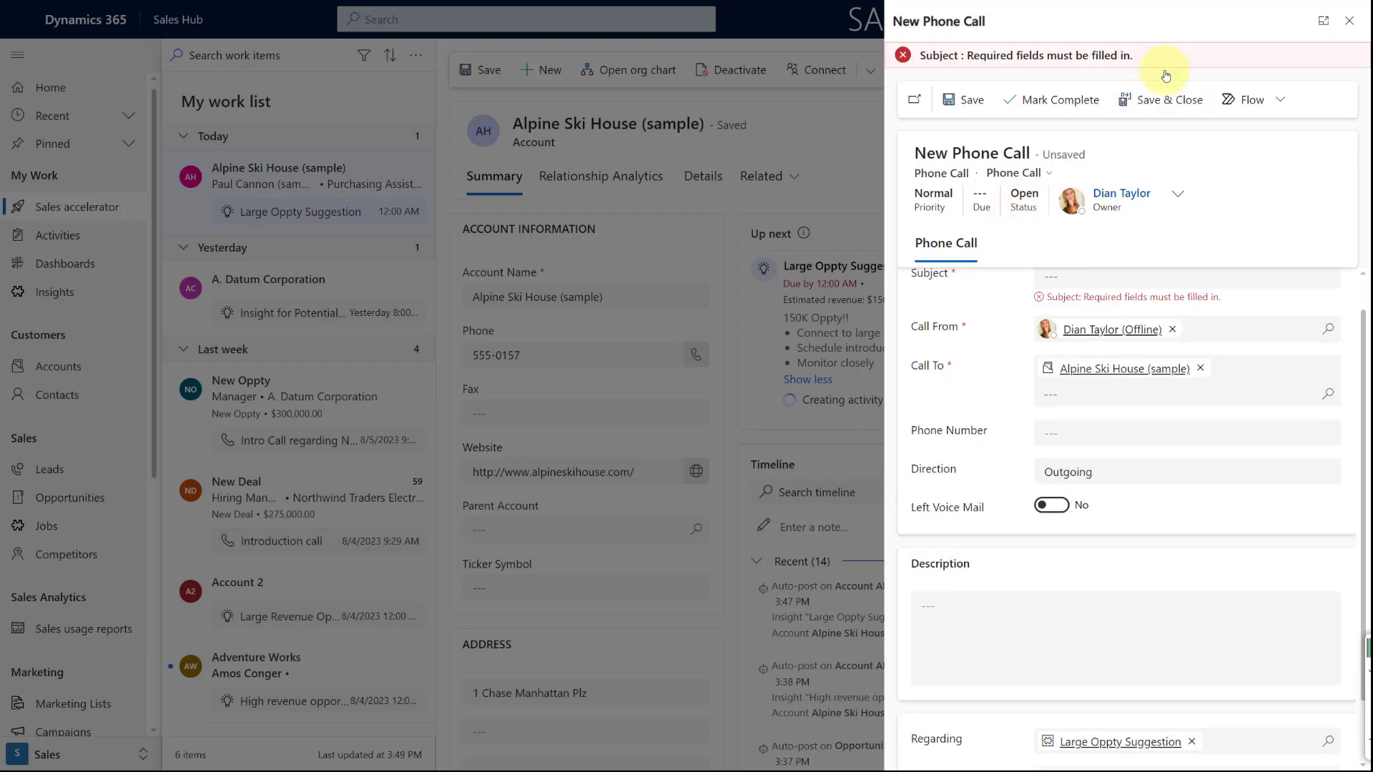
pyautogui.click(1077, 279)
pyautogui.write('call')
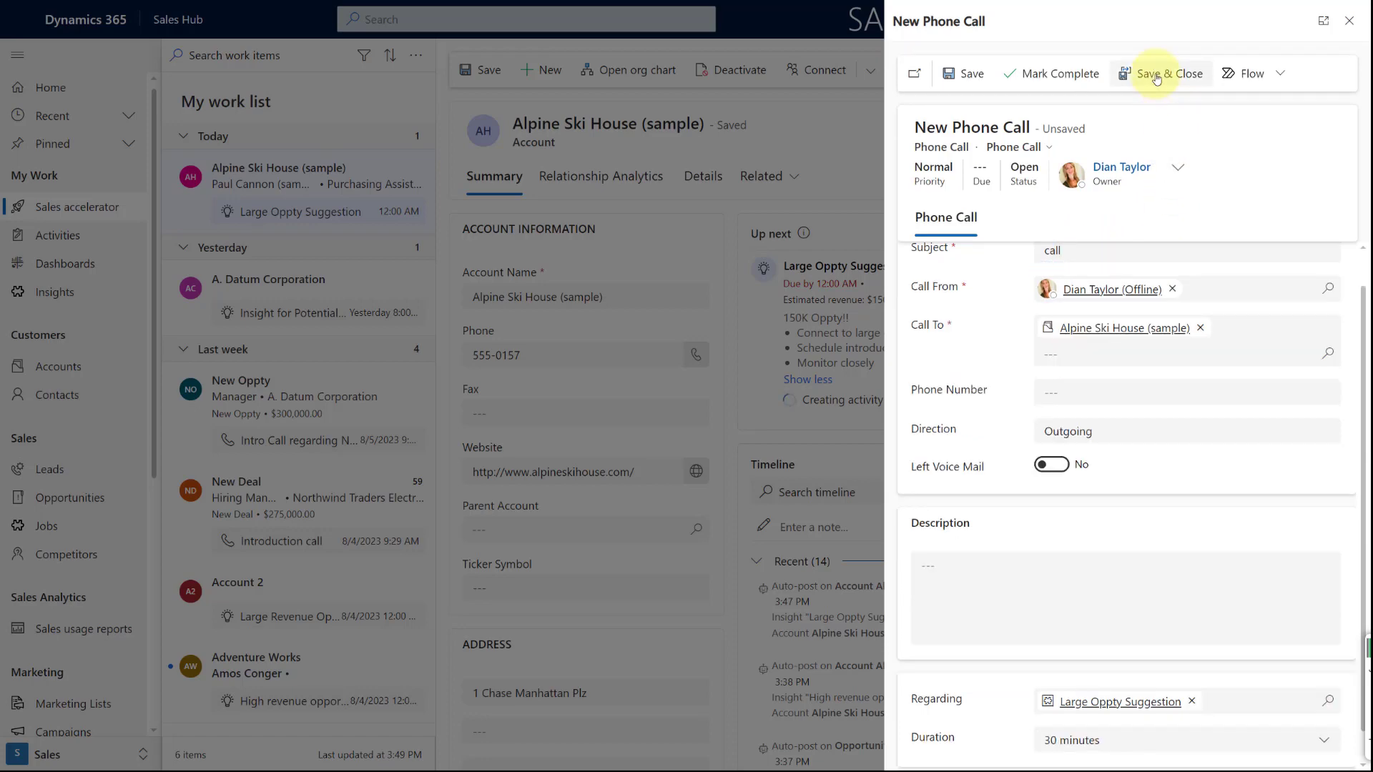
pyautogui.click(1156, 77)
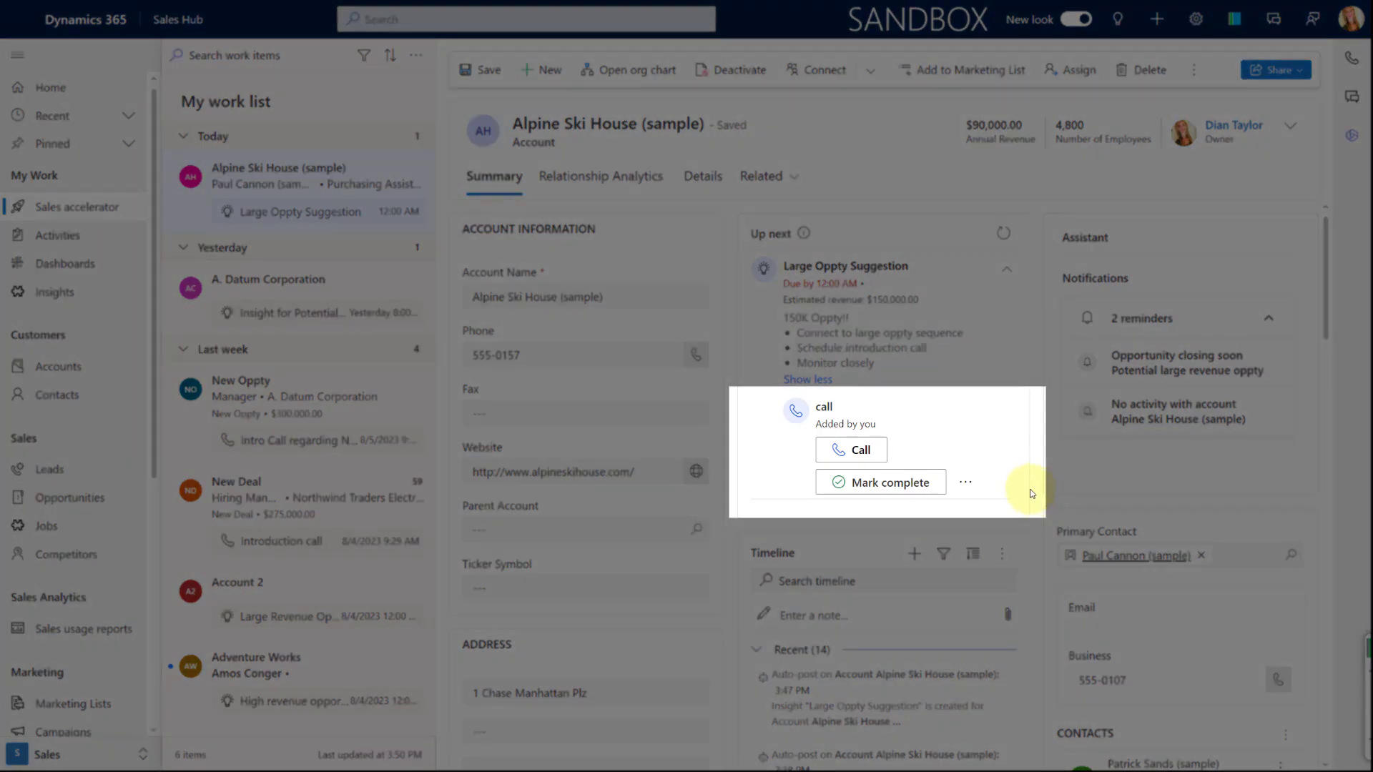
# Refresh the account's timeline and examine the entry for the new phone call
pyautogui.scroll(-4, 950, 589)
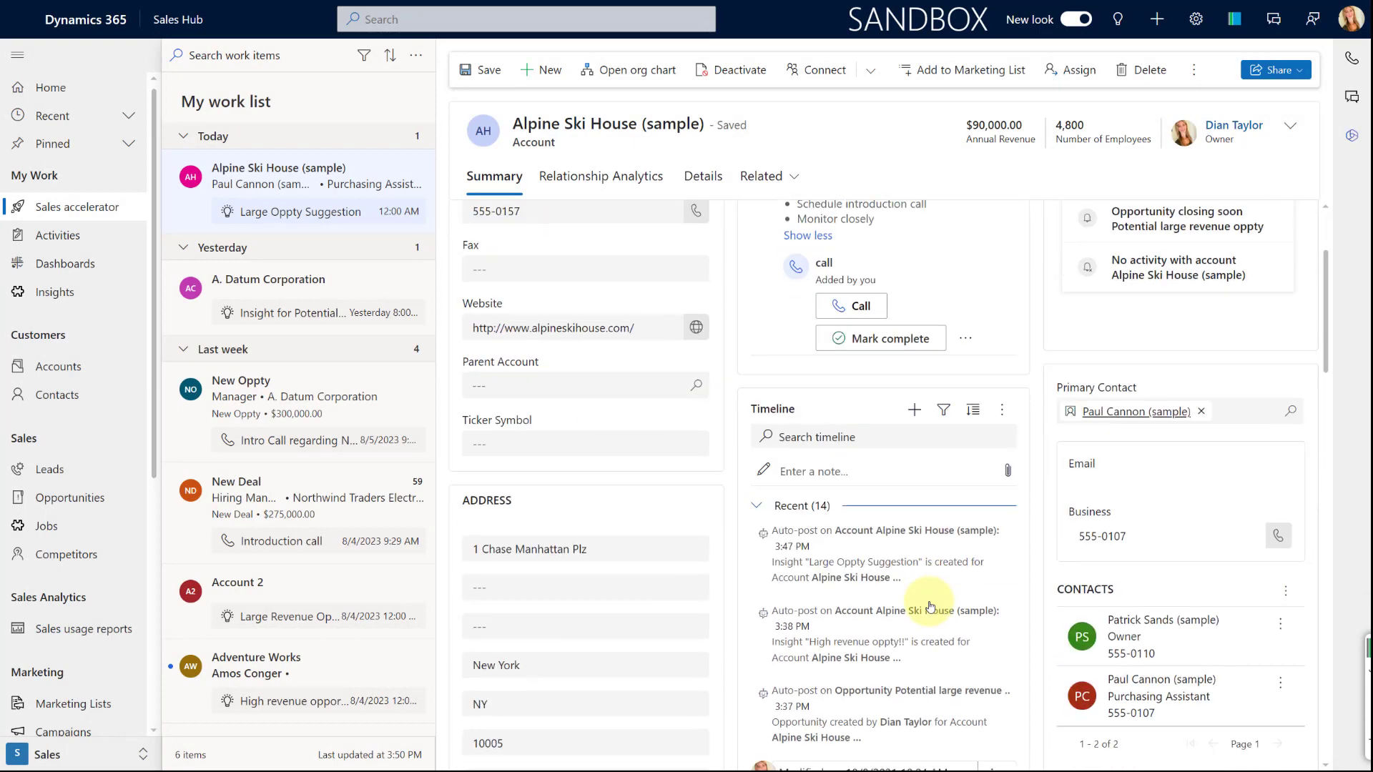
pyautogui.click(1001, 259)
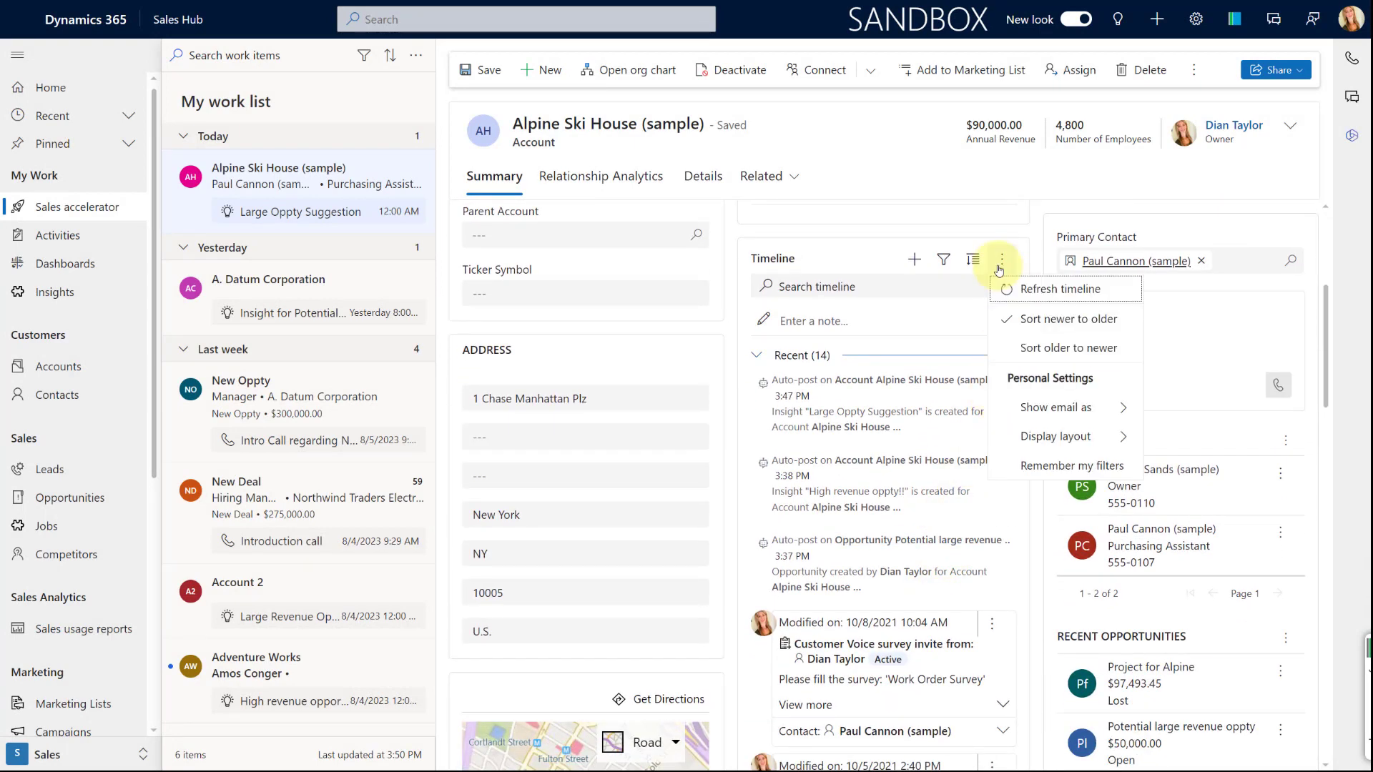
pyautogui.click(1013, 290)
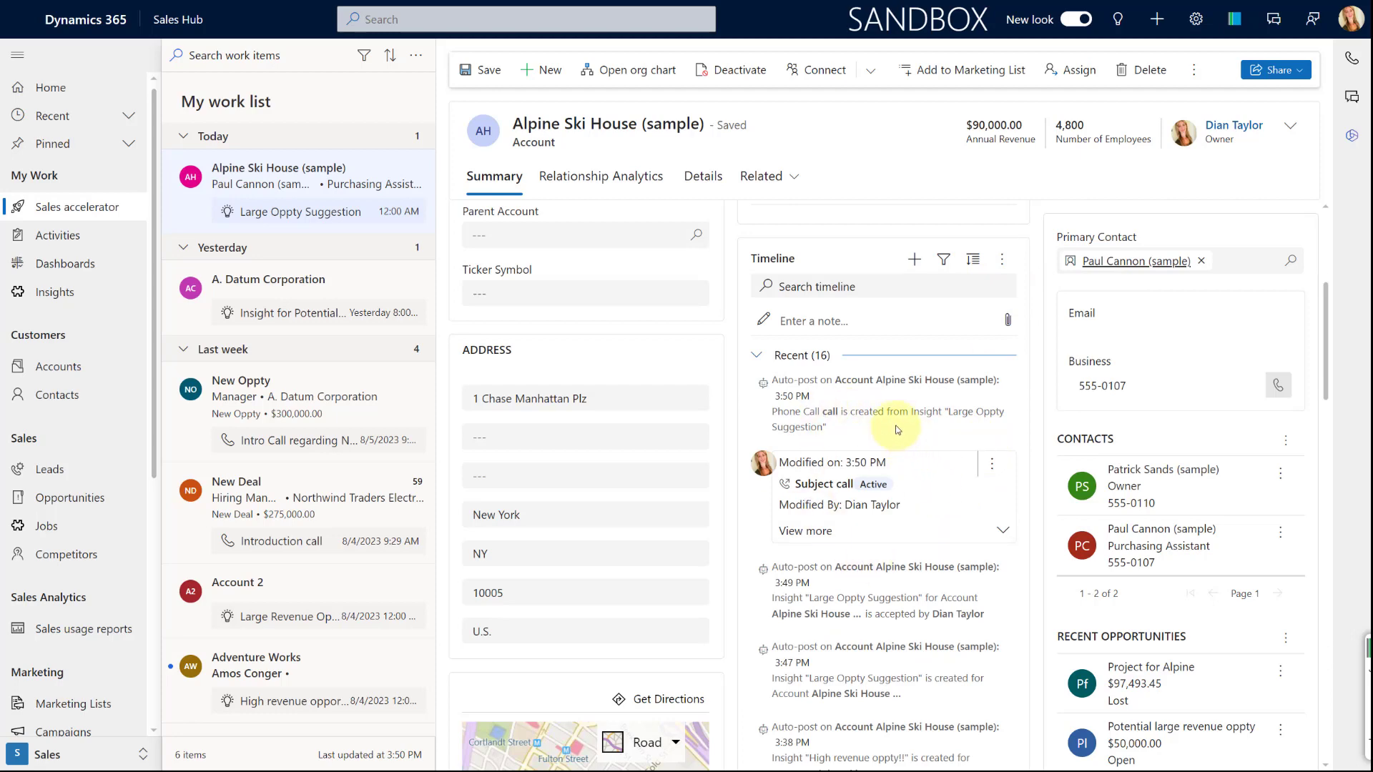
pyautogui.click(1003, 531)
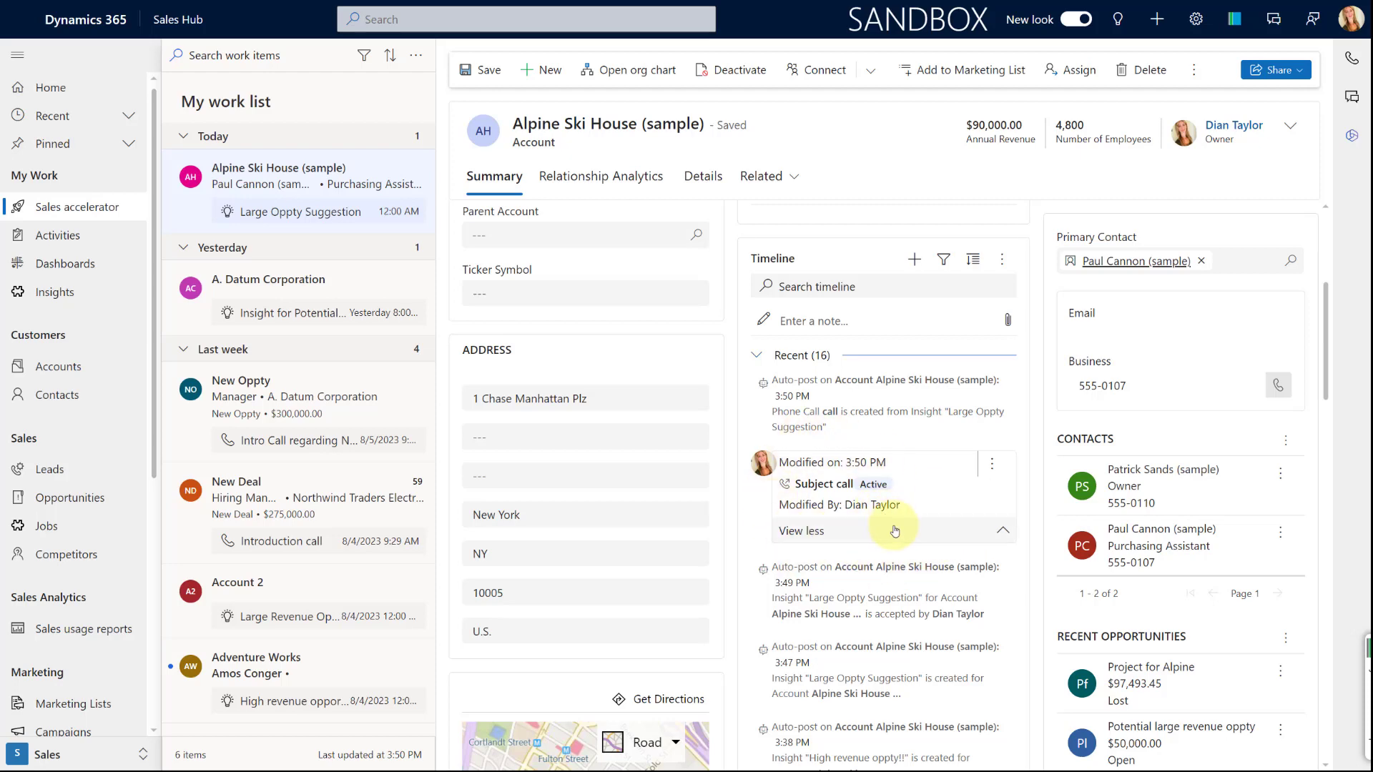
pyautogui.scroll(3, 890, 527)
pyautogui.scroll(1, 894, 530)
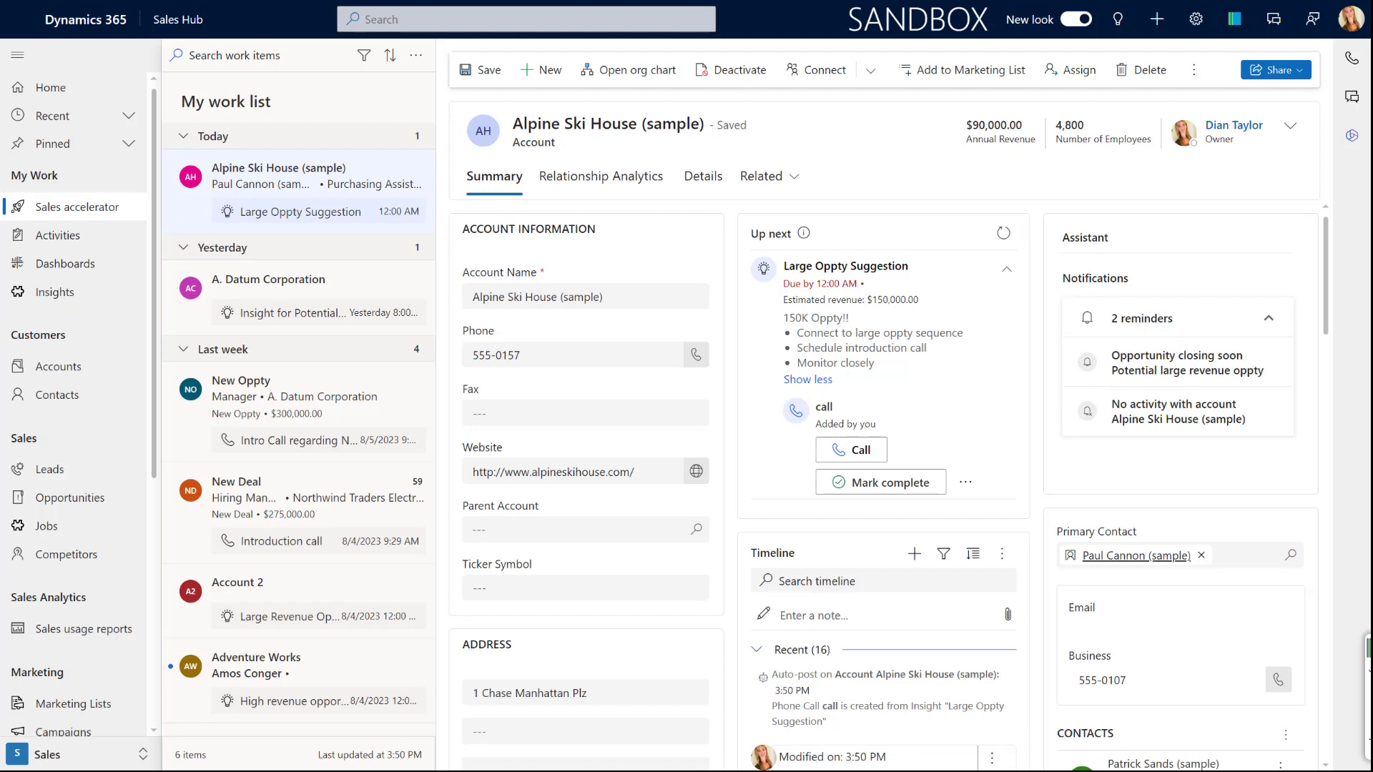
# Go to the Sales Insights settings and view the Insights (preview) configuration
pyautogui.click(69, 759)
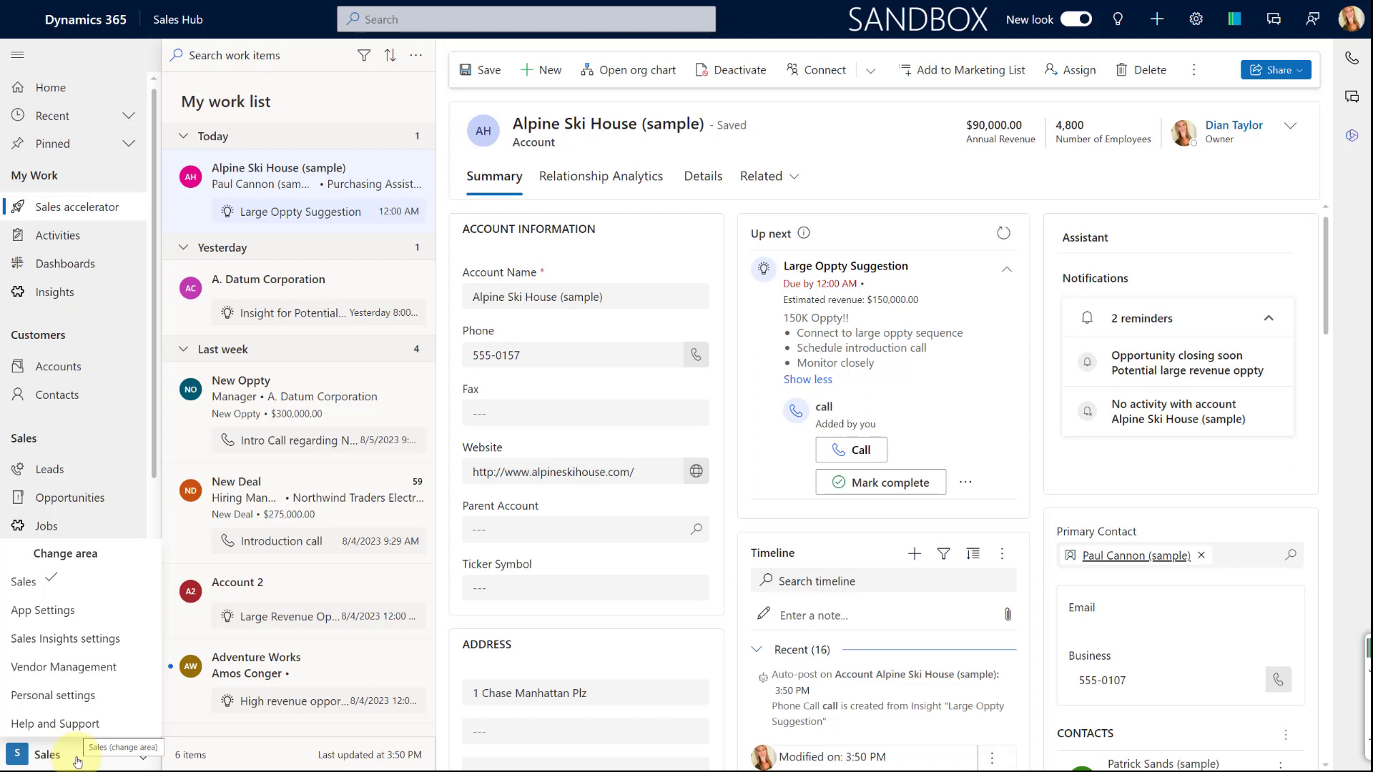
pyautogui.click(73, 640)
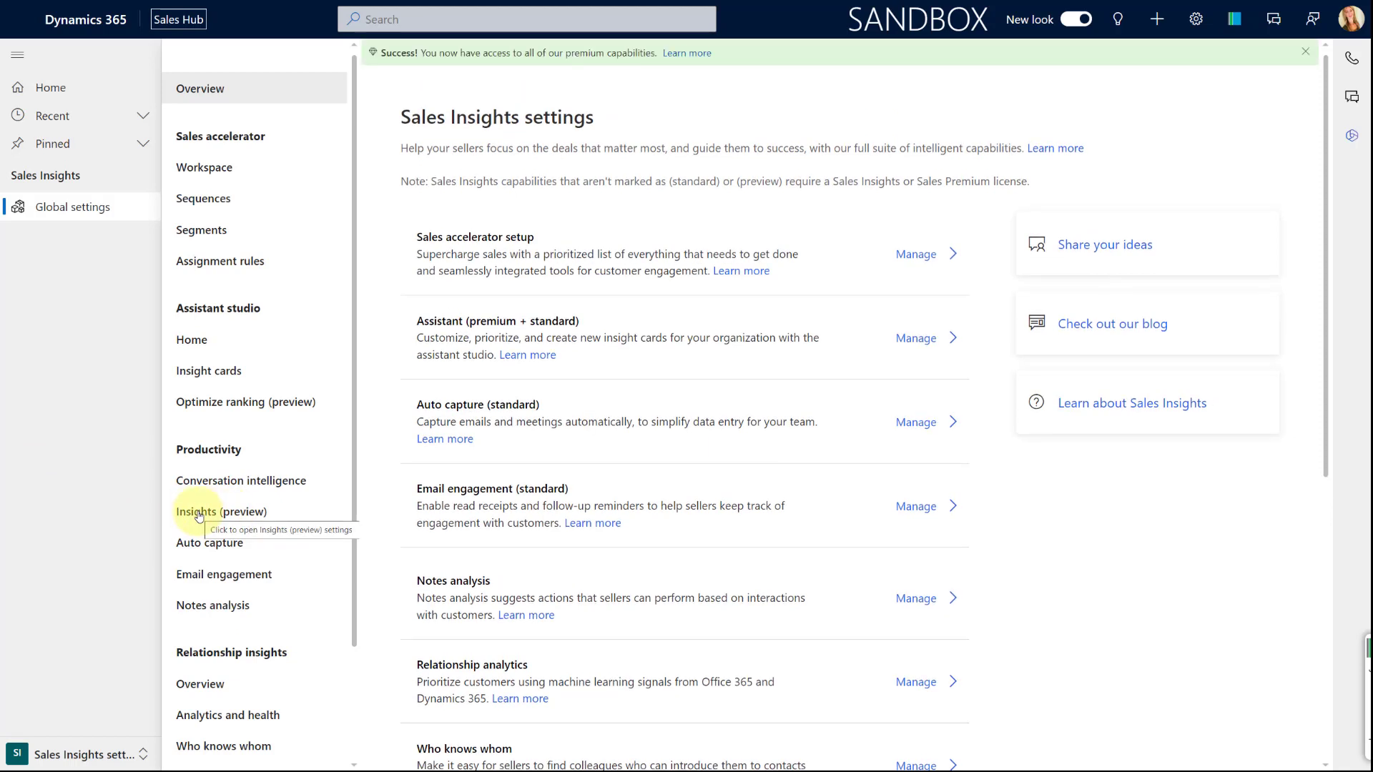
pyautogui.click(199, 516)
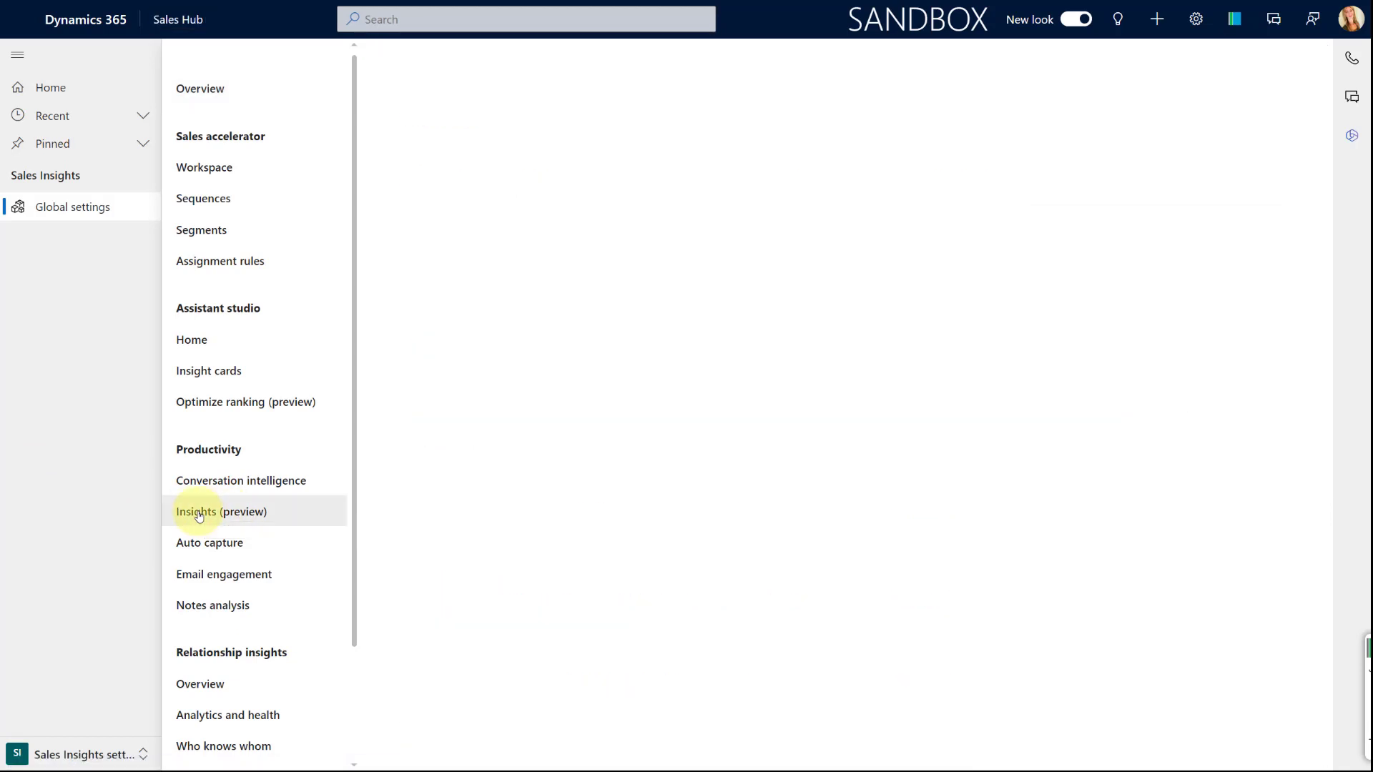
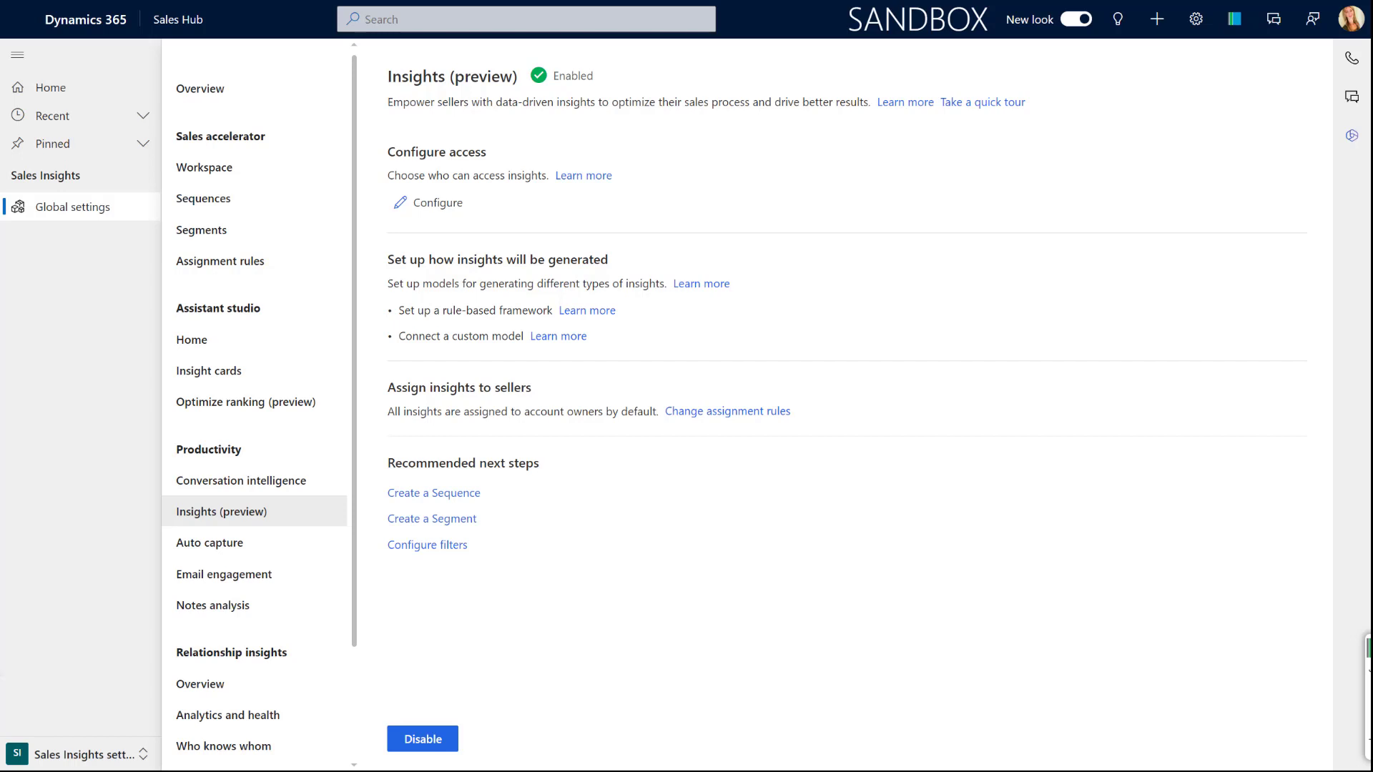
# In the Sales area, open the Large Oppty Suggestion insight and compare its suggestion reason with the recommendation insights text
pyautogui.click(89, 741)
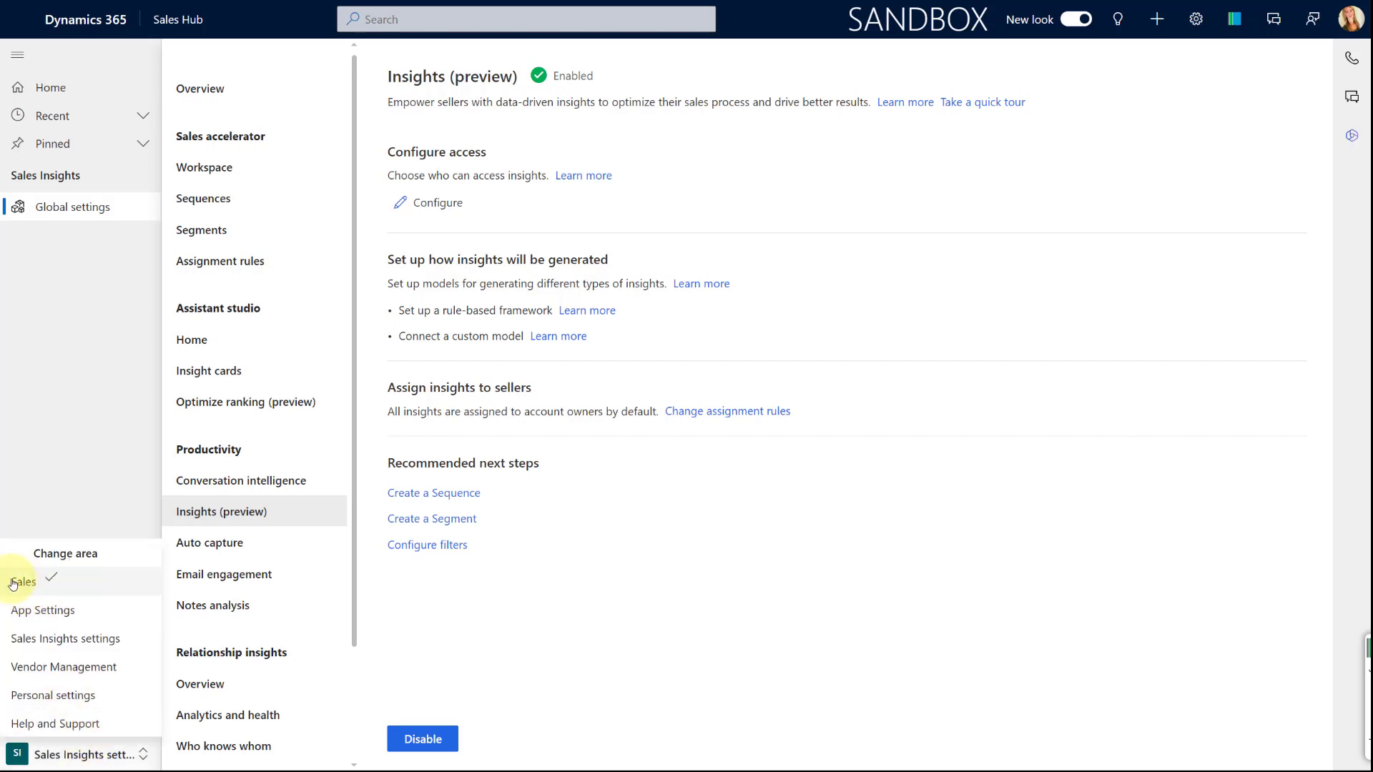
pyautogui.click(13, 584)
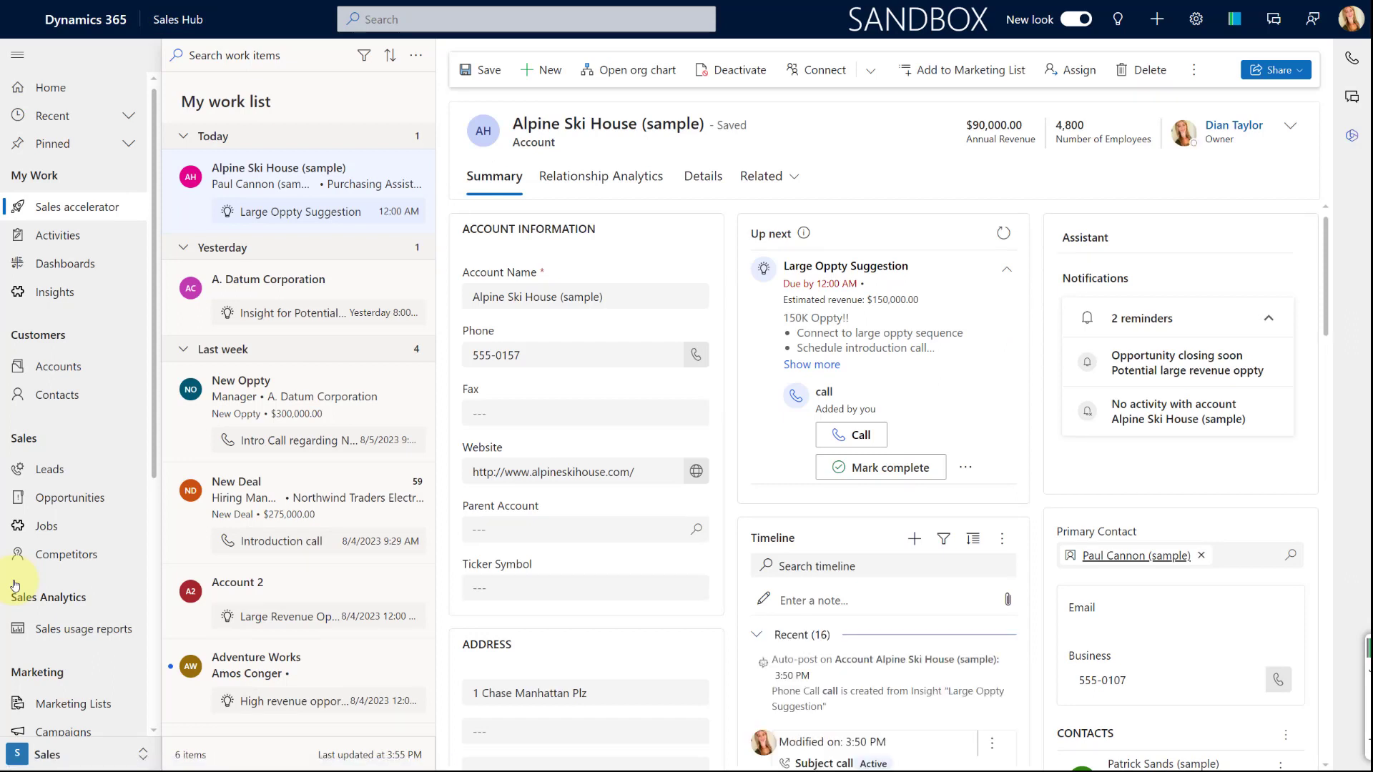
pyautogui.click(68, 290)
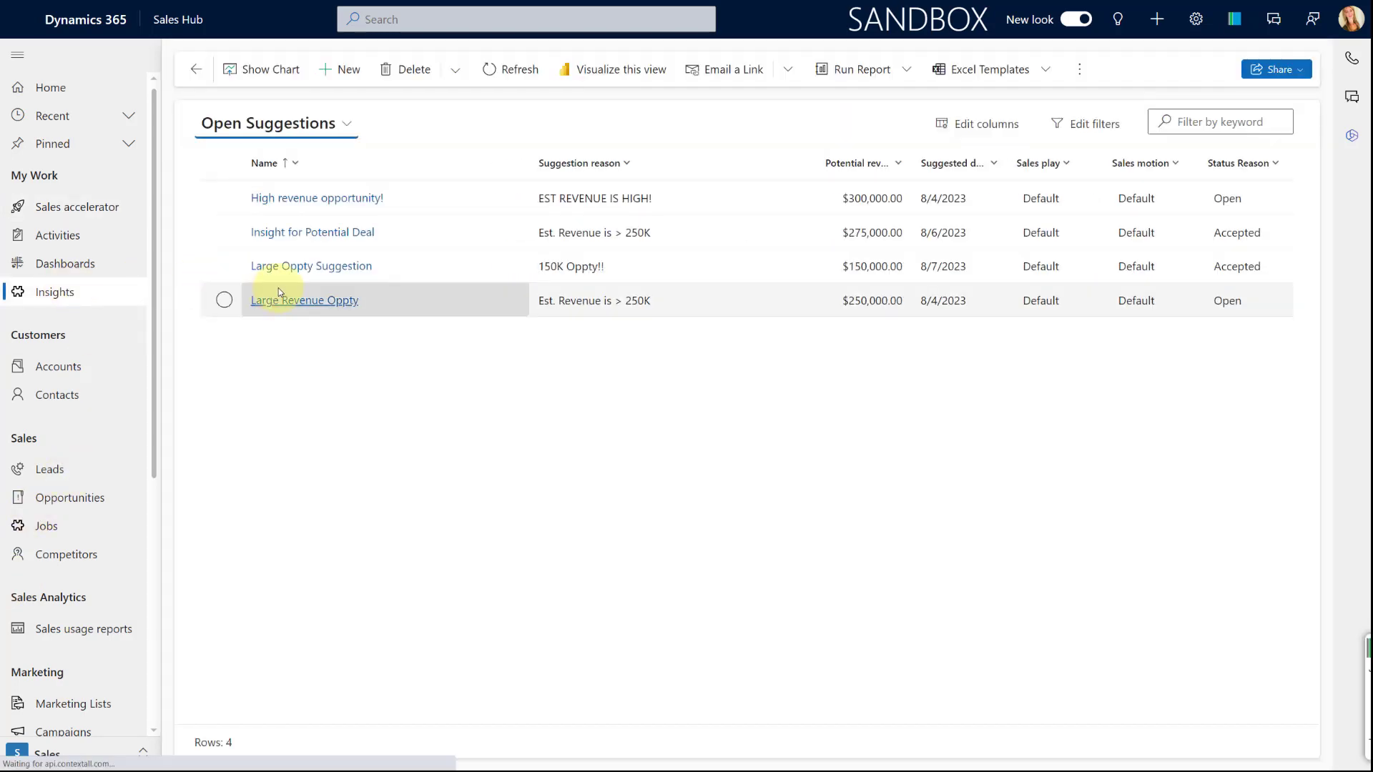
pyautogui.click(314, 267)
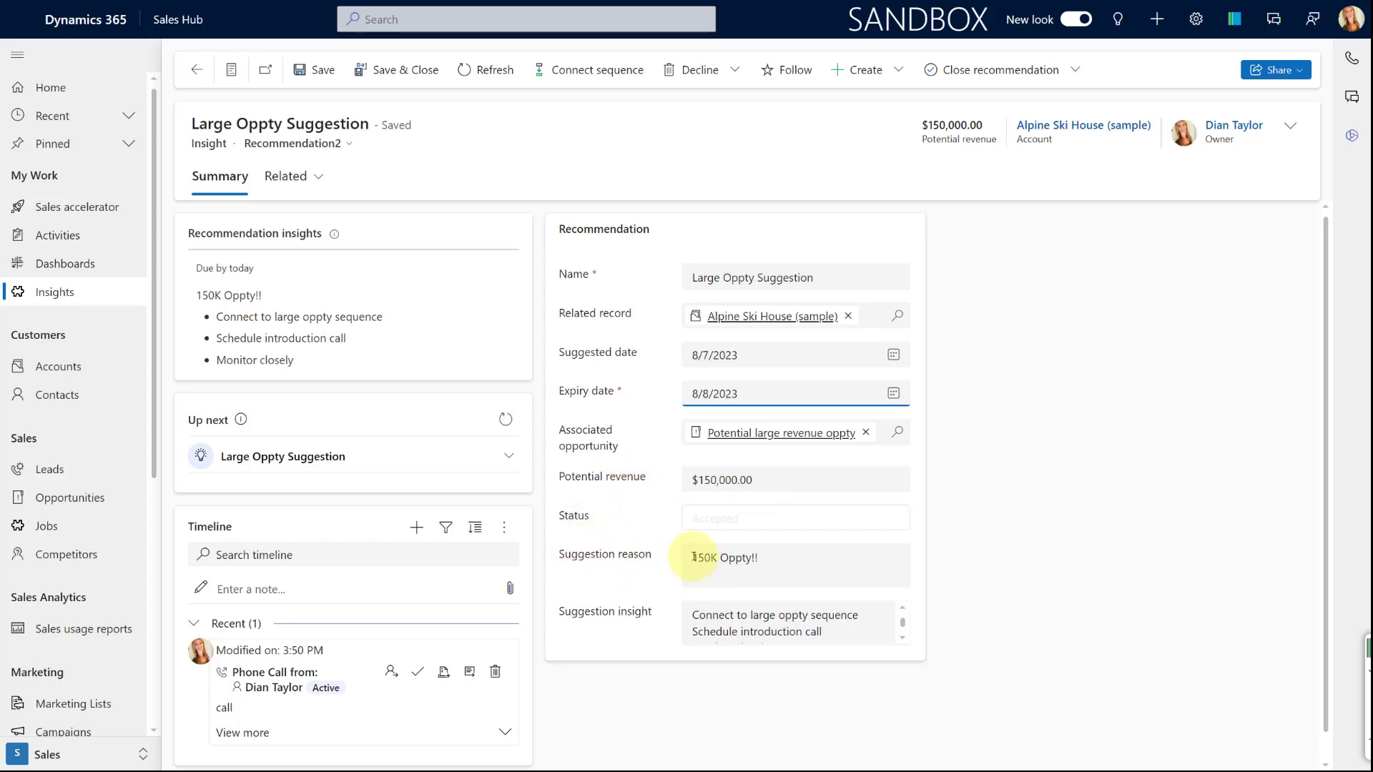
pyautogui.moveTo(693, 557); pyautogui.dragTo(758, 557)
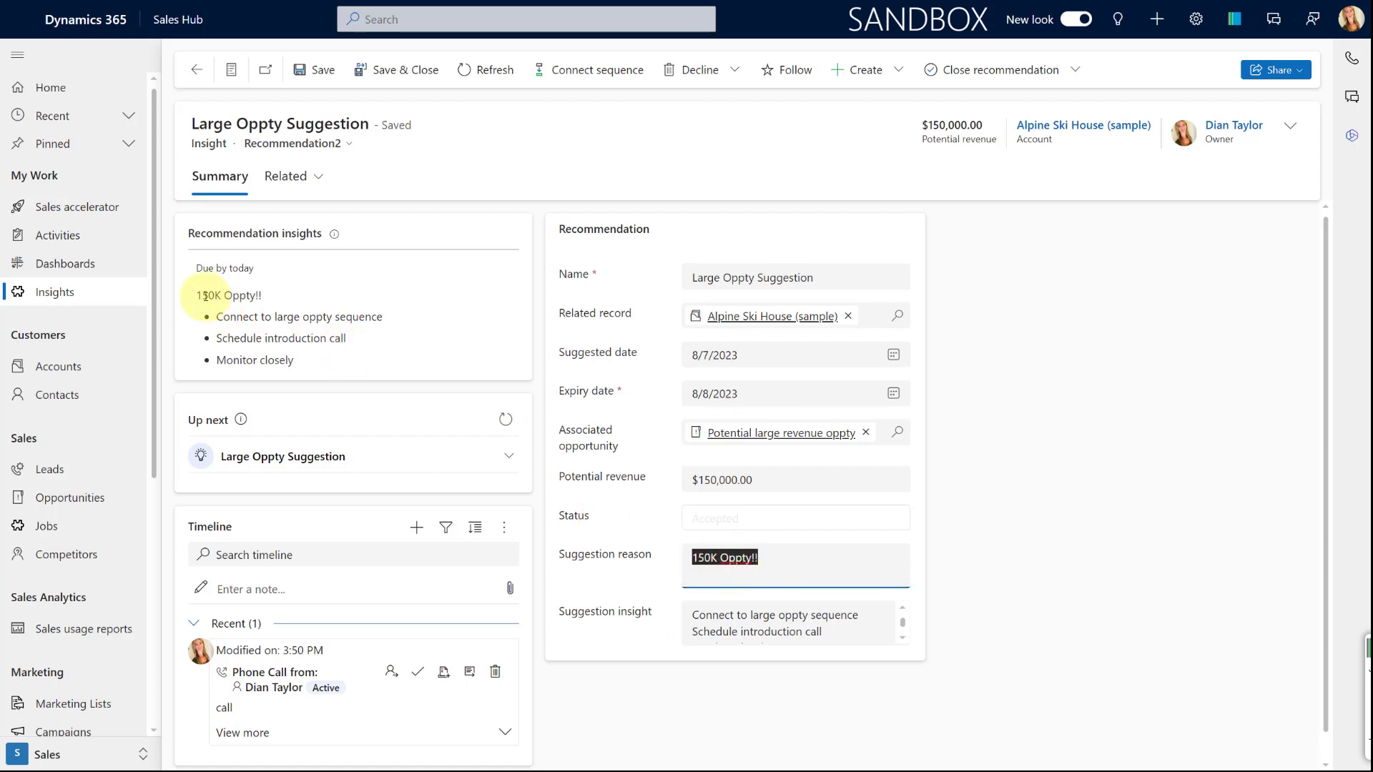
pyautogui.moveTo(199, 295); pyautogui.dragTo(248, 297)
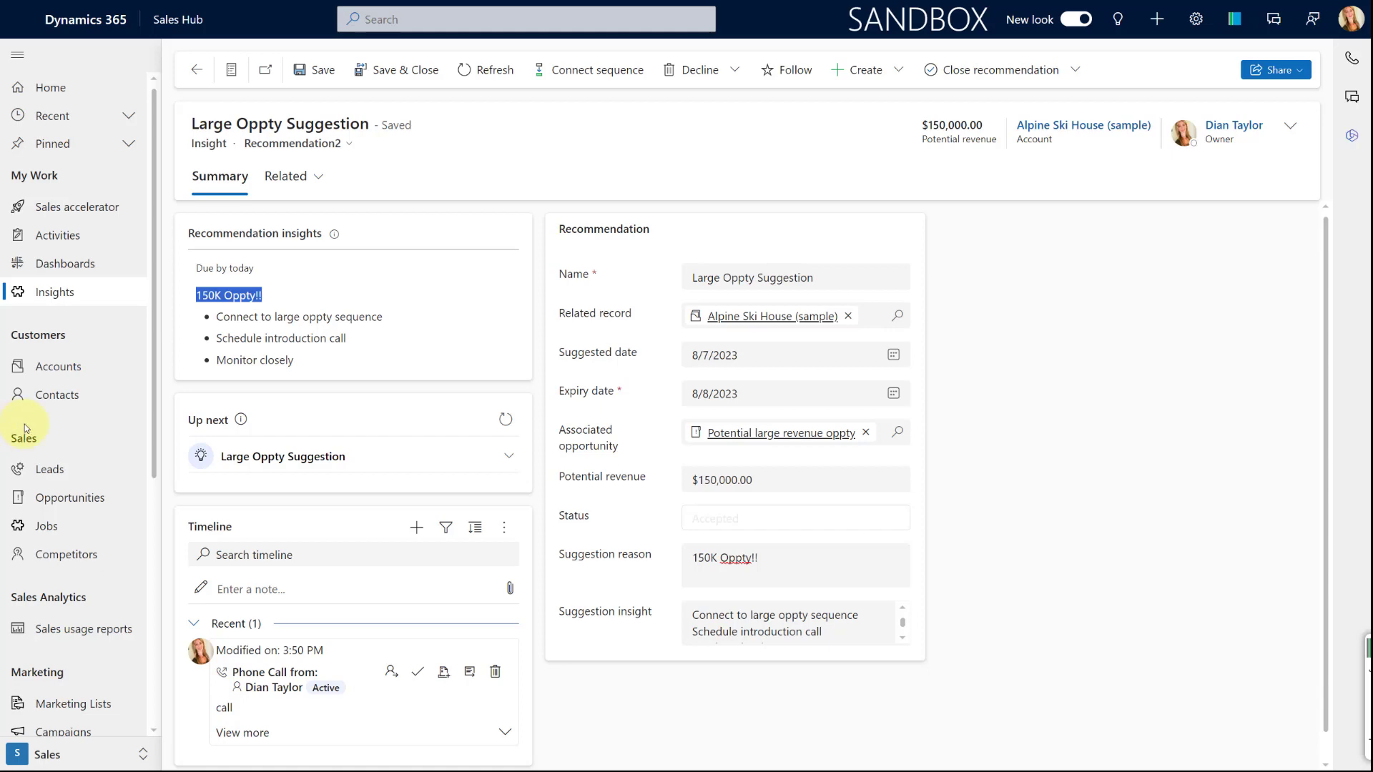
# In the Sales Insights settings, open the Insights 250K segment for the Insights record type and examine its conditions
pyautogui.click(88, 753)
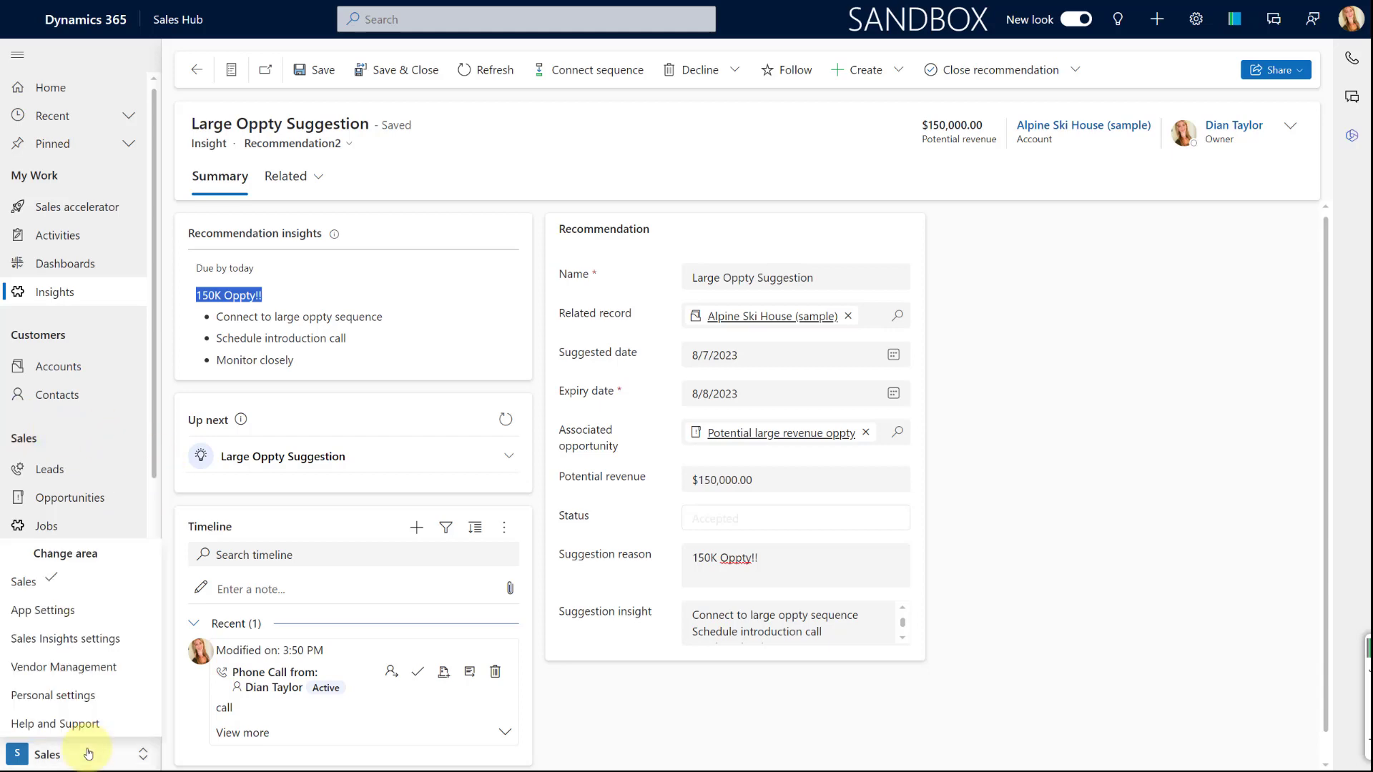
pyautogui.click(75, 639)
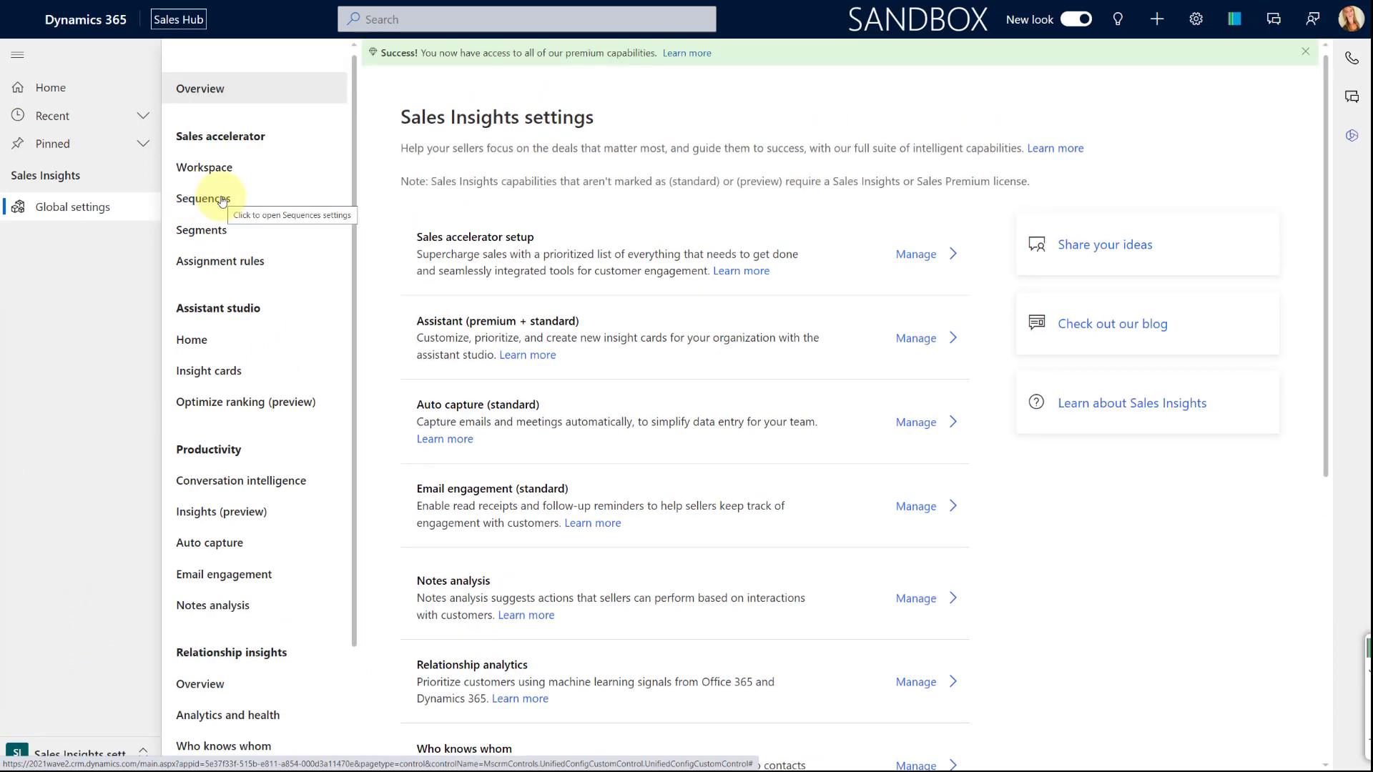
pyautogui.click(206, 239)
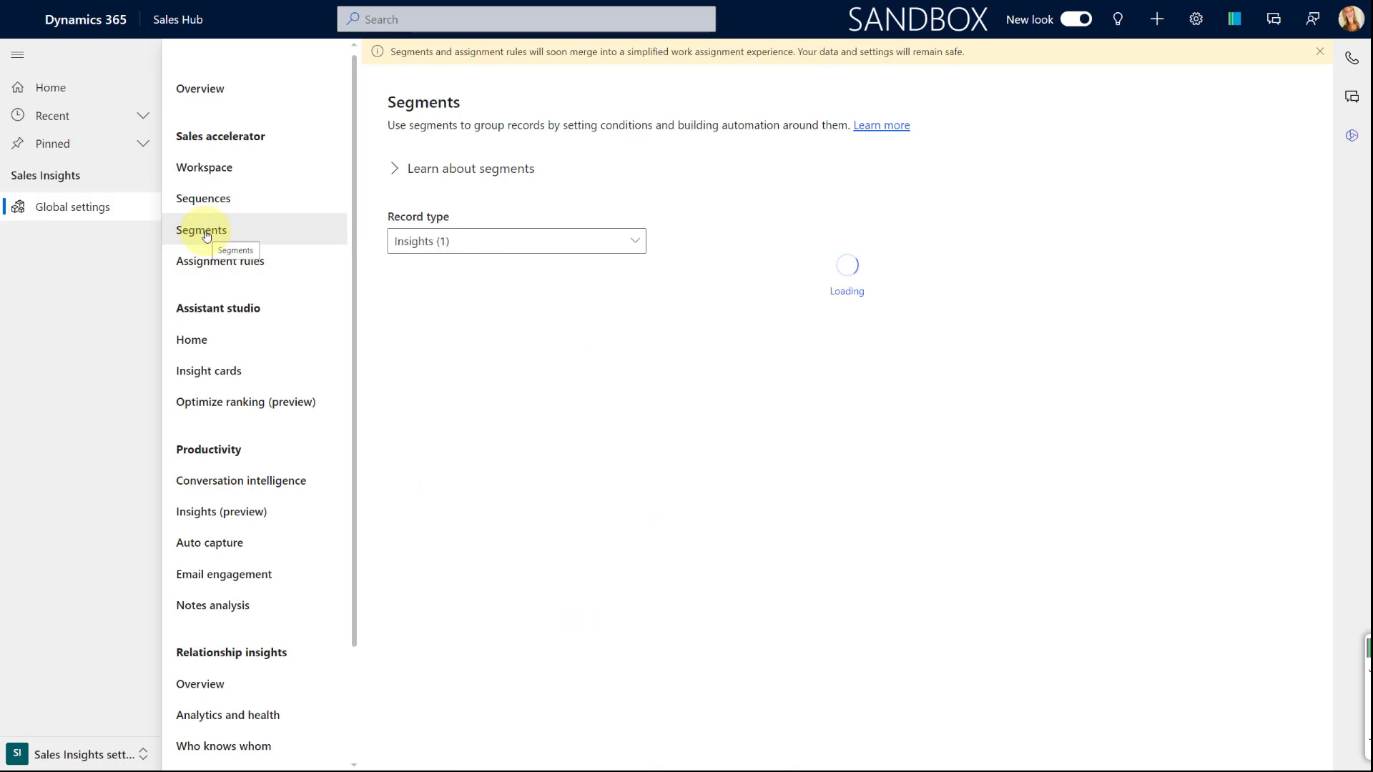
pyautogui.click(472, 243)
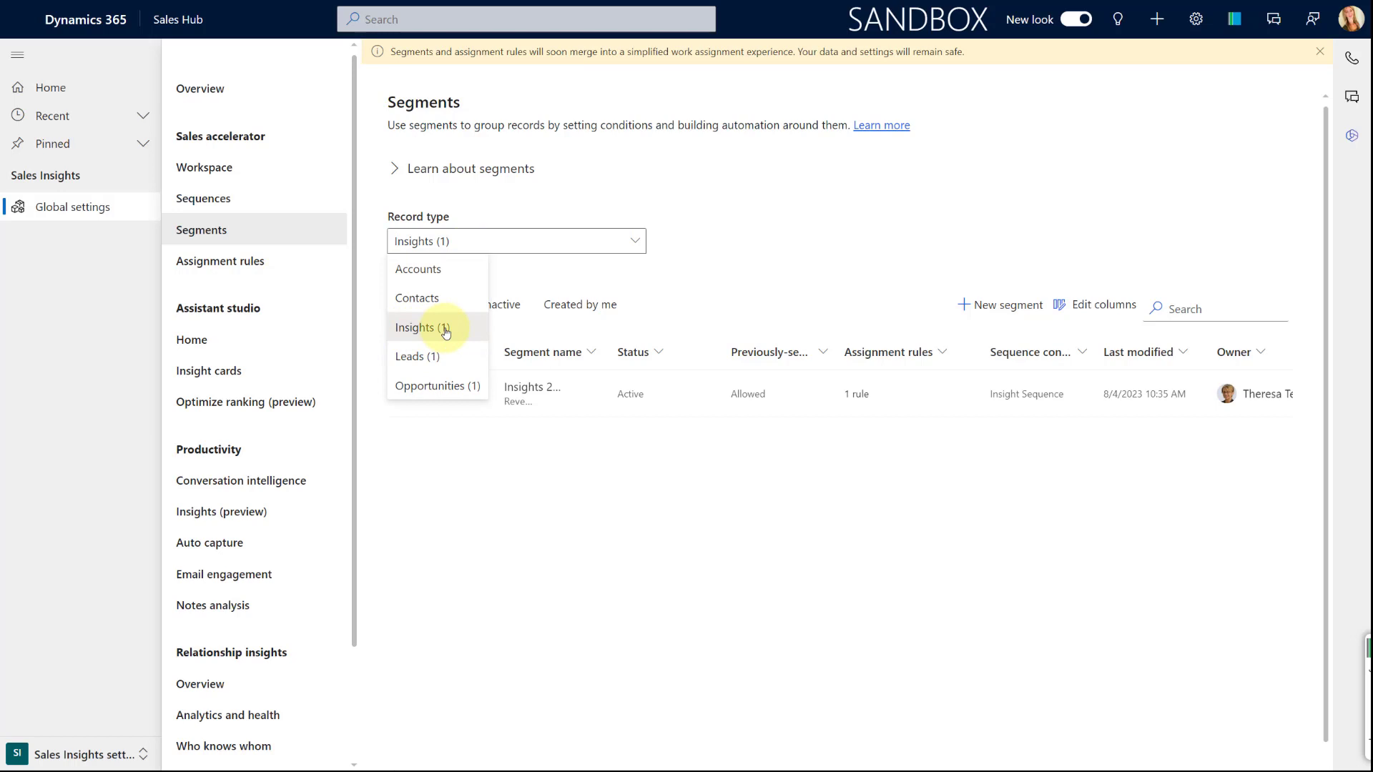
pyautogui.click(527, 390)
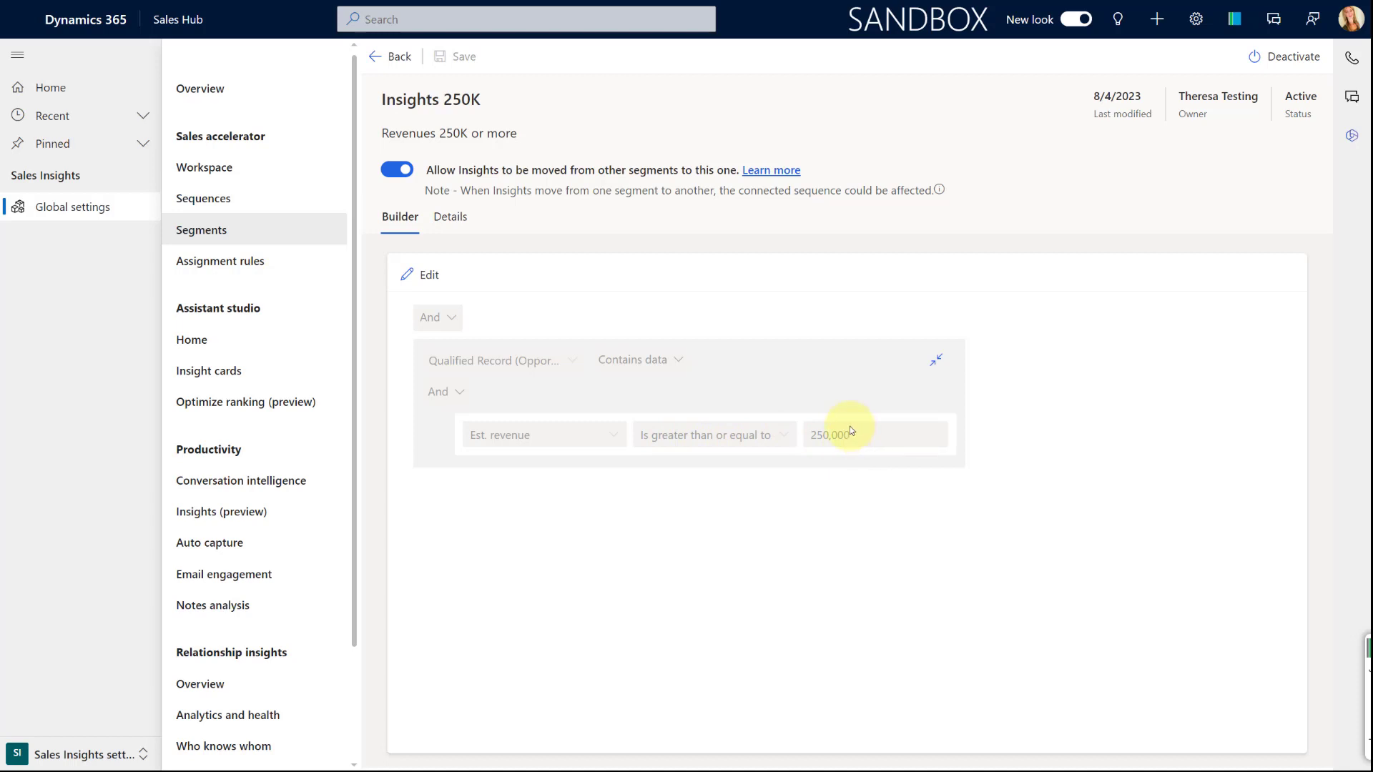
# Open the Insight Sequence and examine its designer steps and its connected segments and insights
pyautogui.click(224, 203)
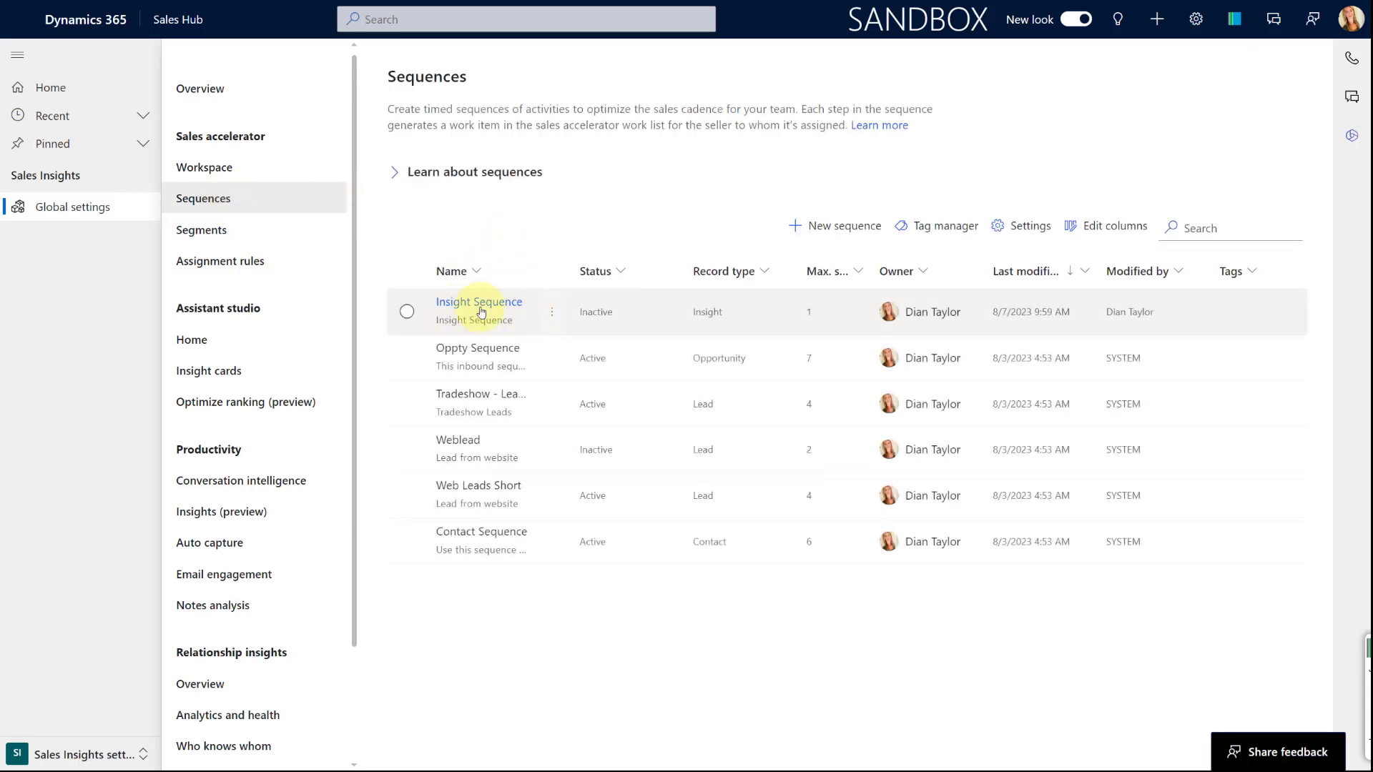
pyautogui.click(510, 321)
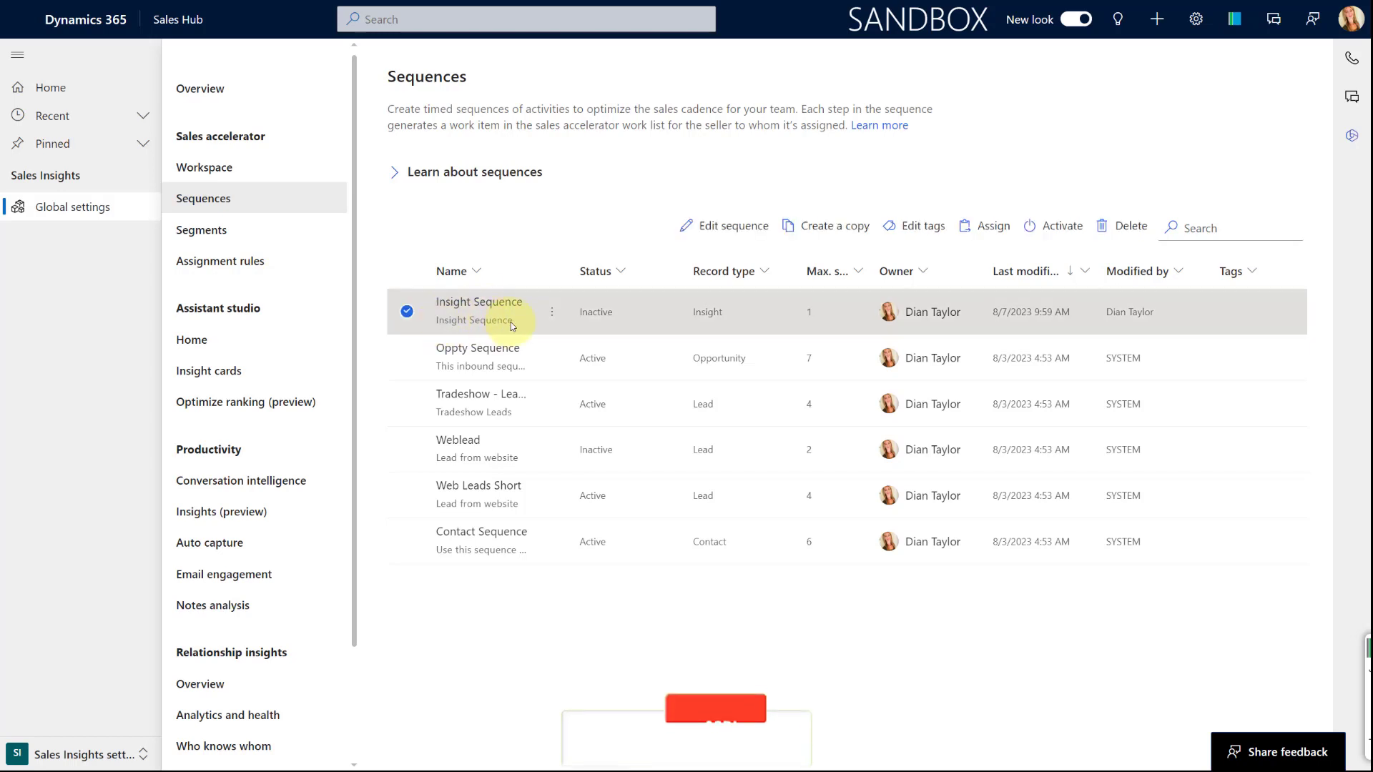
pyautogui.click(469, 304)
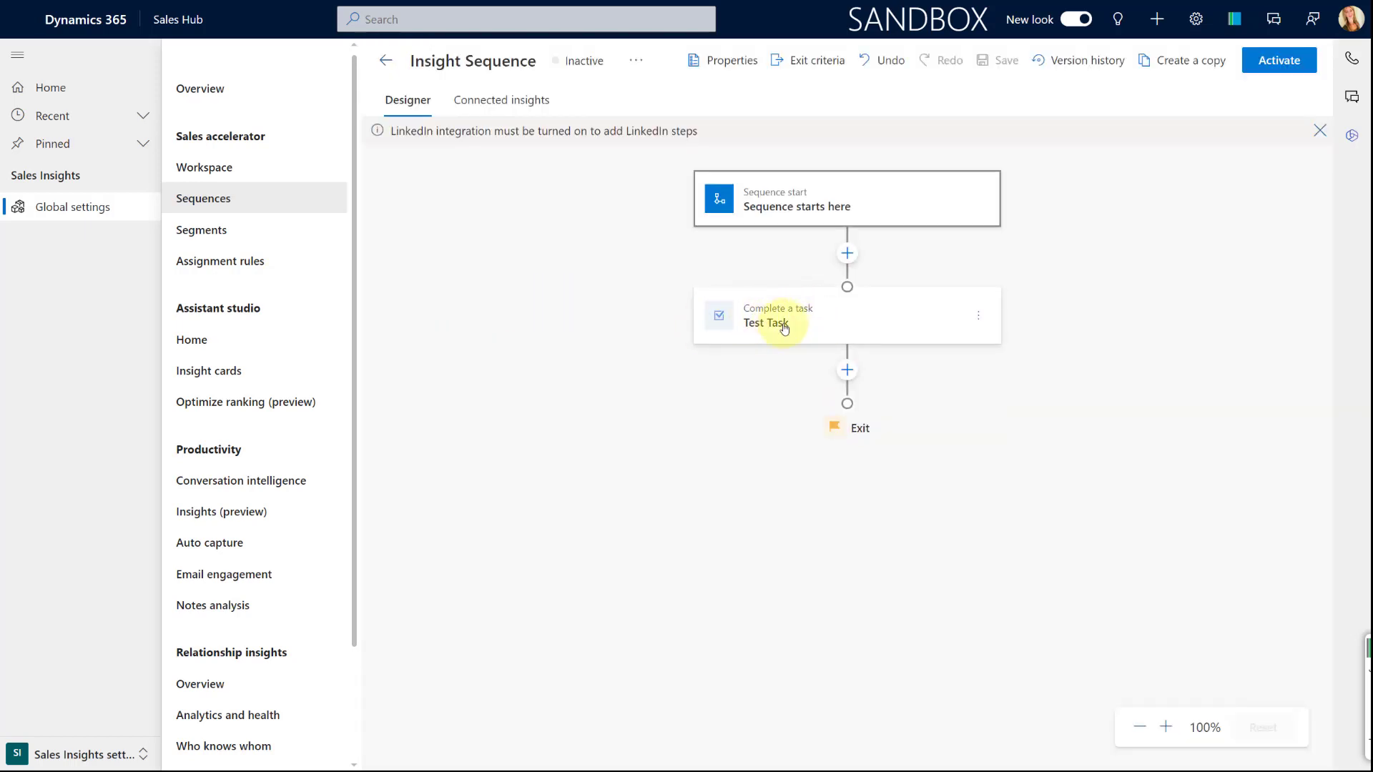
pyautogui.click(502, 101)
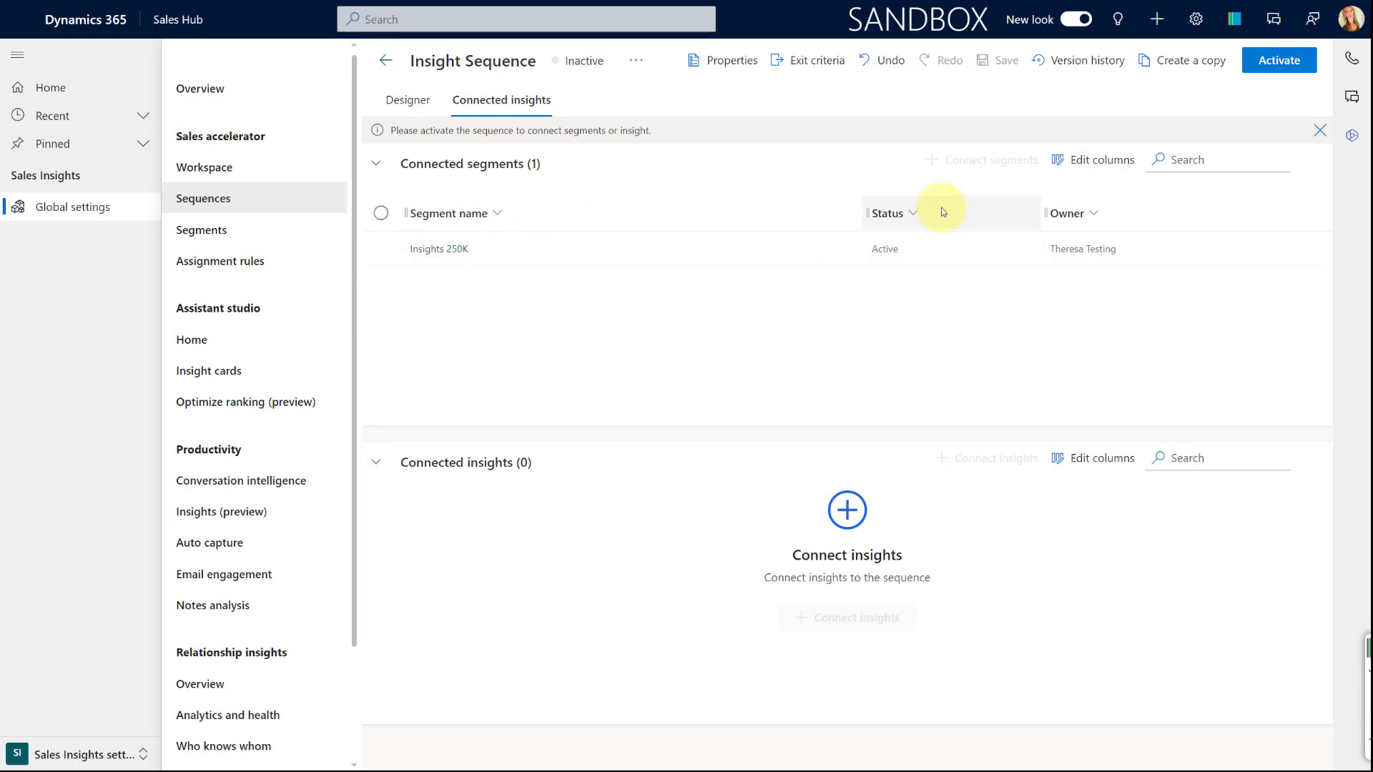
# Show the assignment rules for the Insights type and open the Insights rule for editing
pyautogui.click(249, 263)
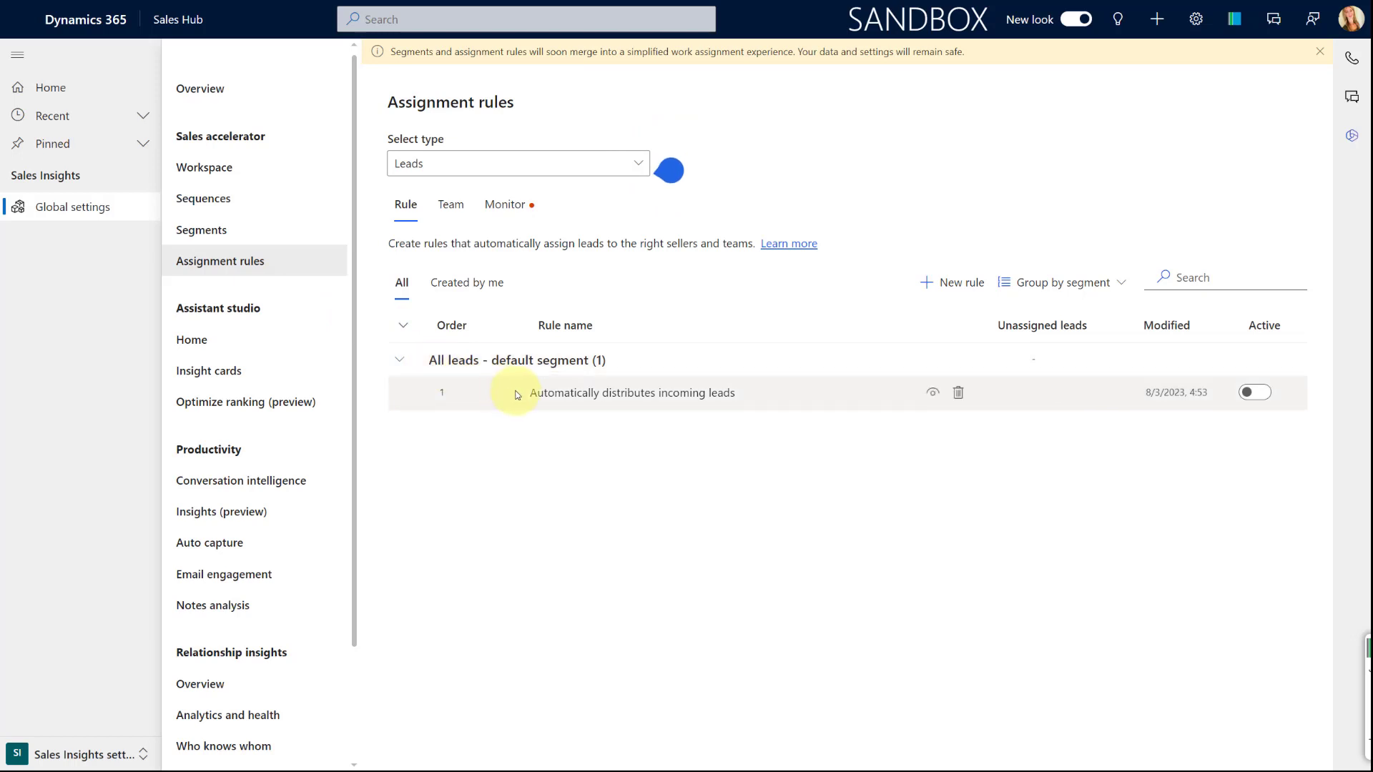
pyautogui.click(490, 166)
pyautogui.click(422, 248)
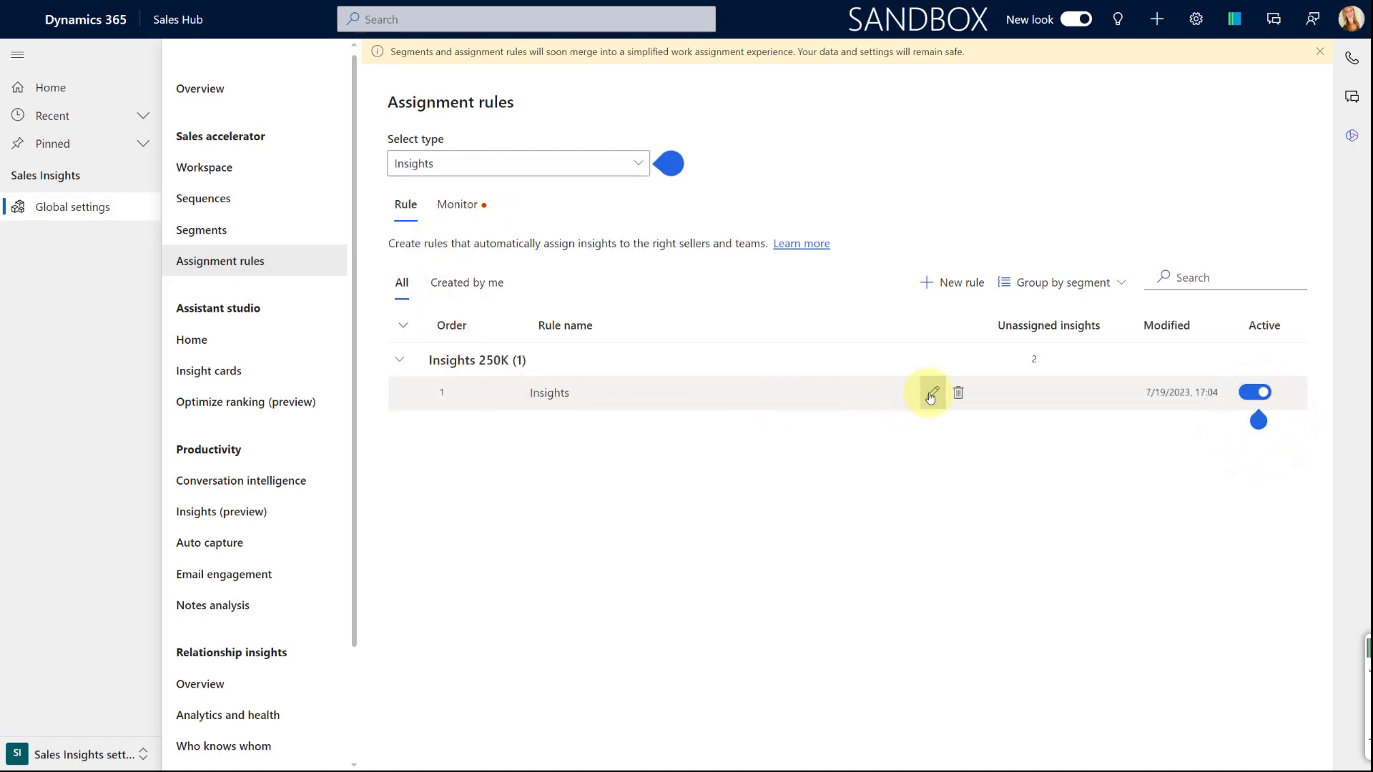
pyautogui.click(931, 395)
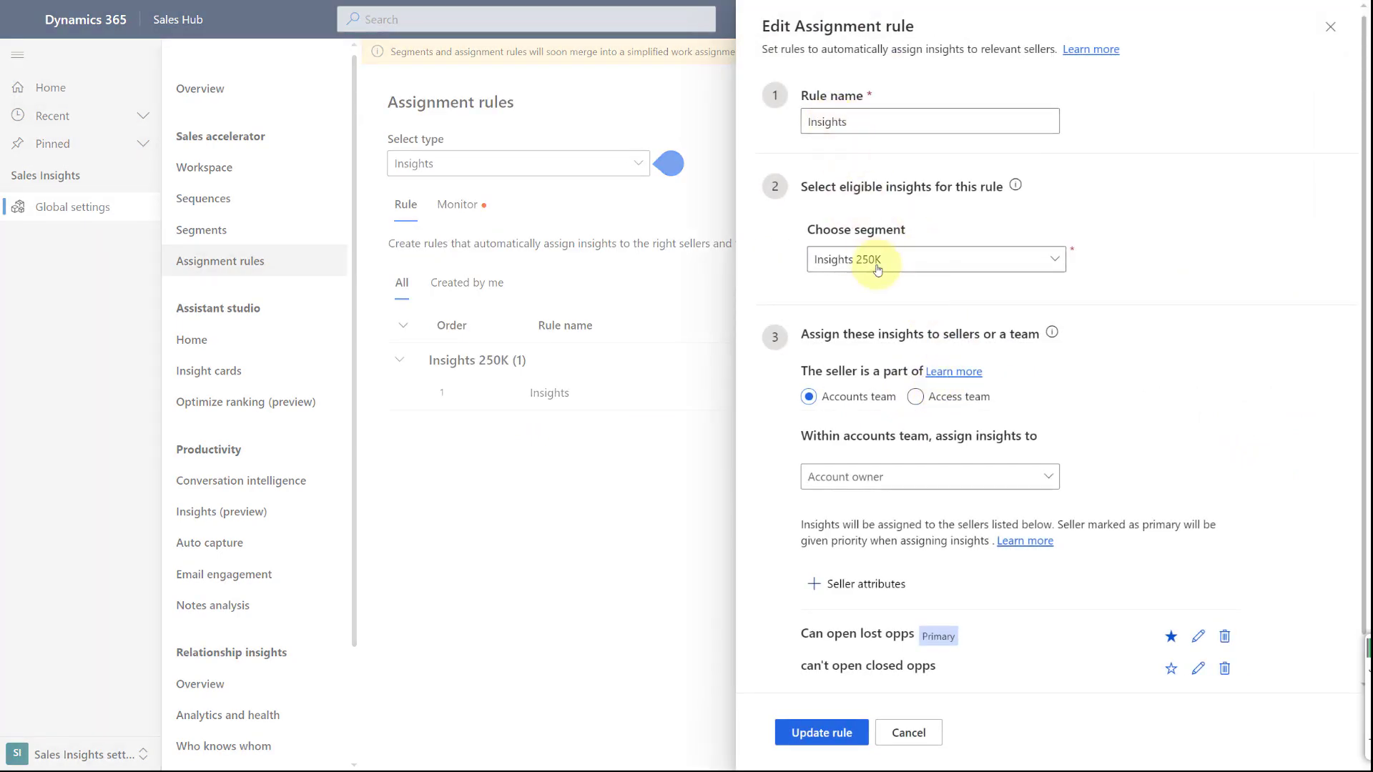
# Review the rule's segment choices and the account fields available for assigning insights within the accounts team
pyautogui.click(926, 266)
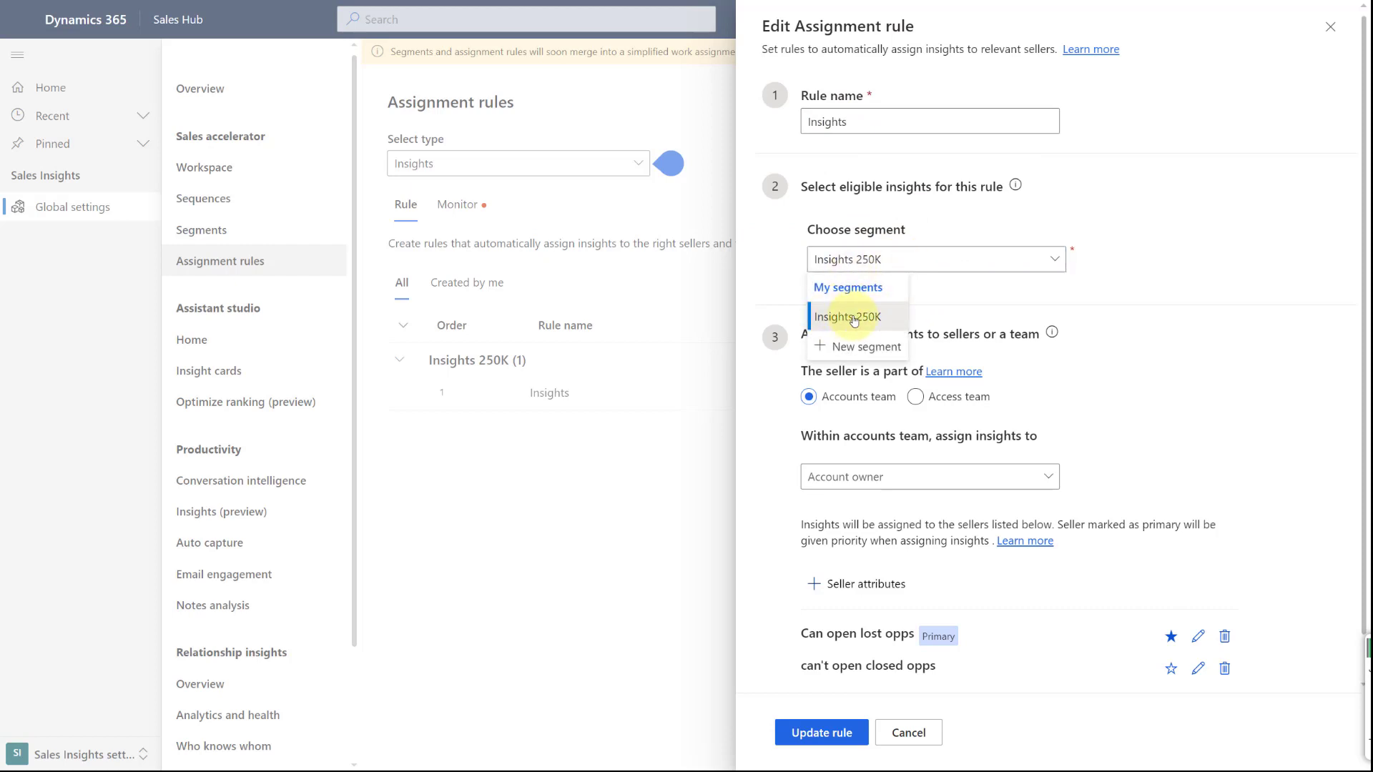
pyautogui.click(1095, 327)
pyautogui.scroll(-1, 1095, 327)
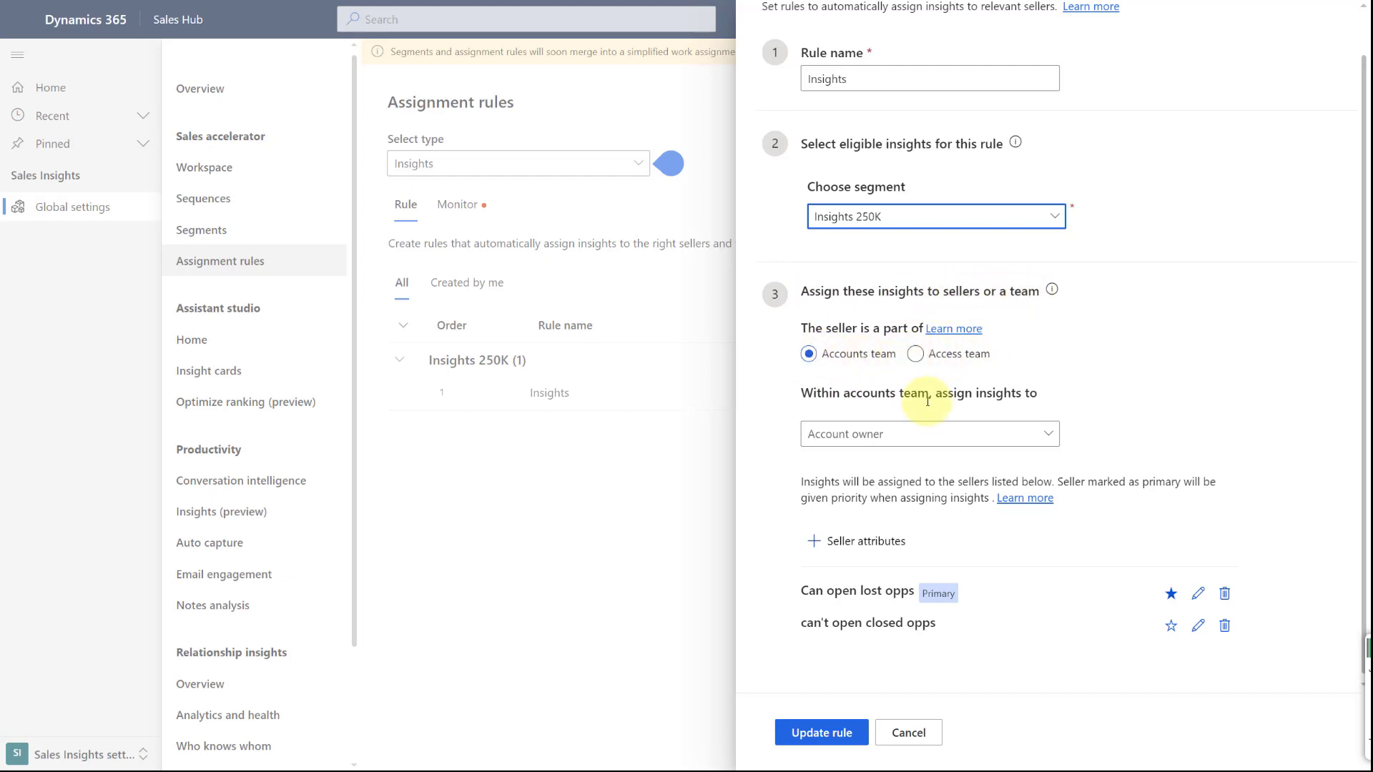
pyautogui.click(959, 434)
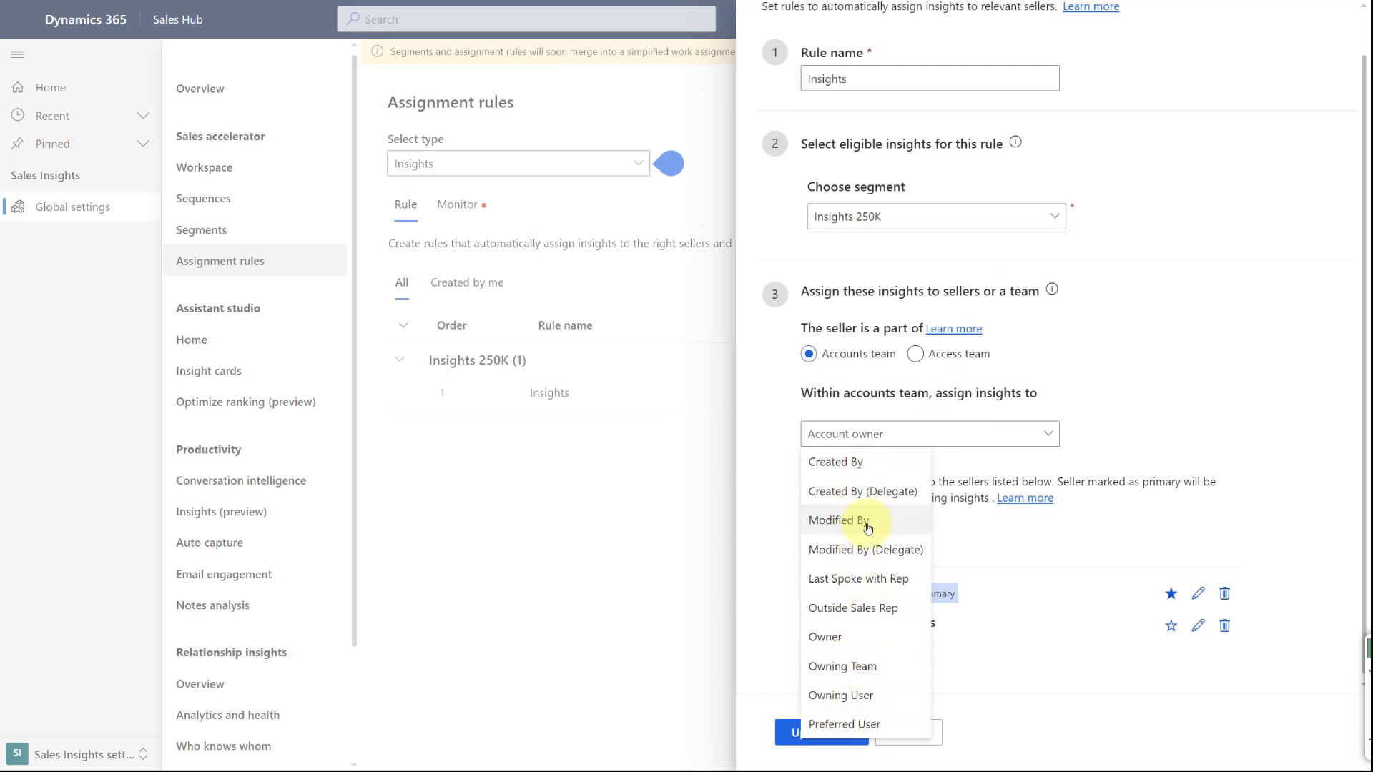
pyautogui.click(969, 525)
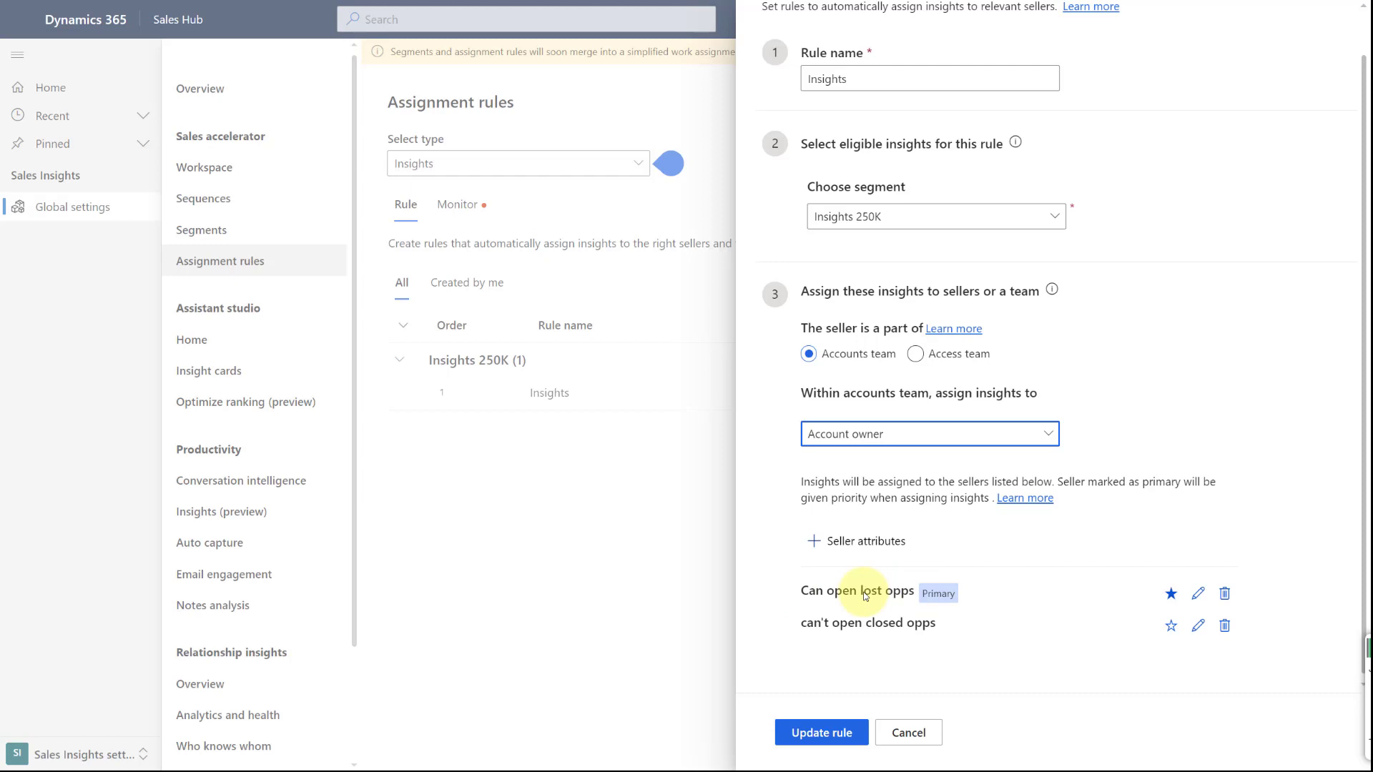
# Examine the rule's seller attributes "Can open lost opps" and "can't open closed opps", then close the rule without updating it
pyautogui.doubleClick(802, 592)
pyautogui.moveTo(839, 593); pyautogui.dragTo(913, 591)
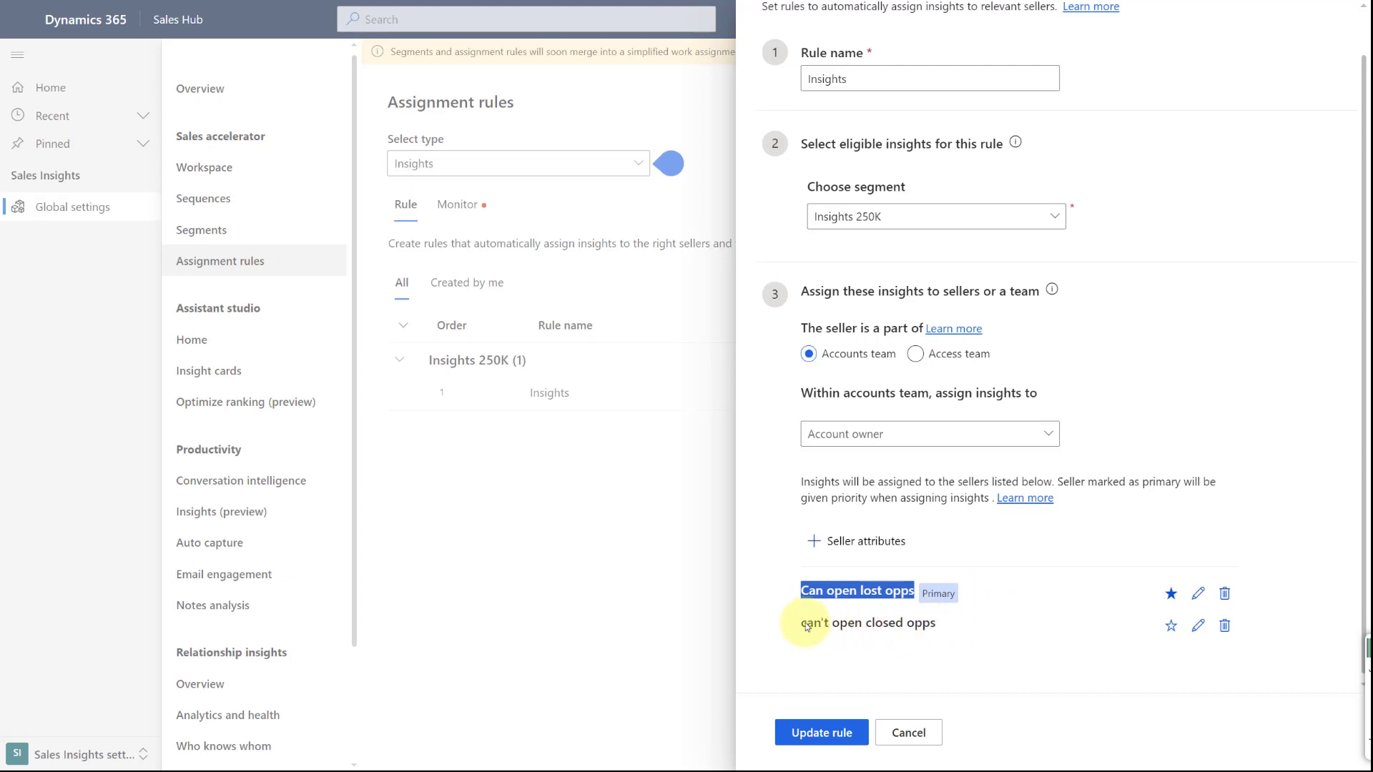
pyautogui.moveTo(806, 627); pyautogui.dragTo(878, 633)
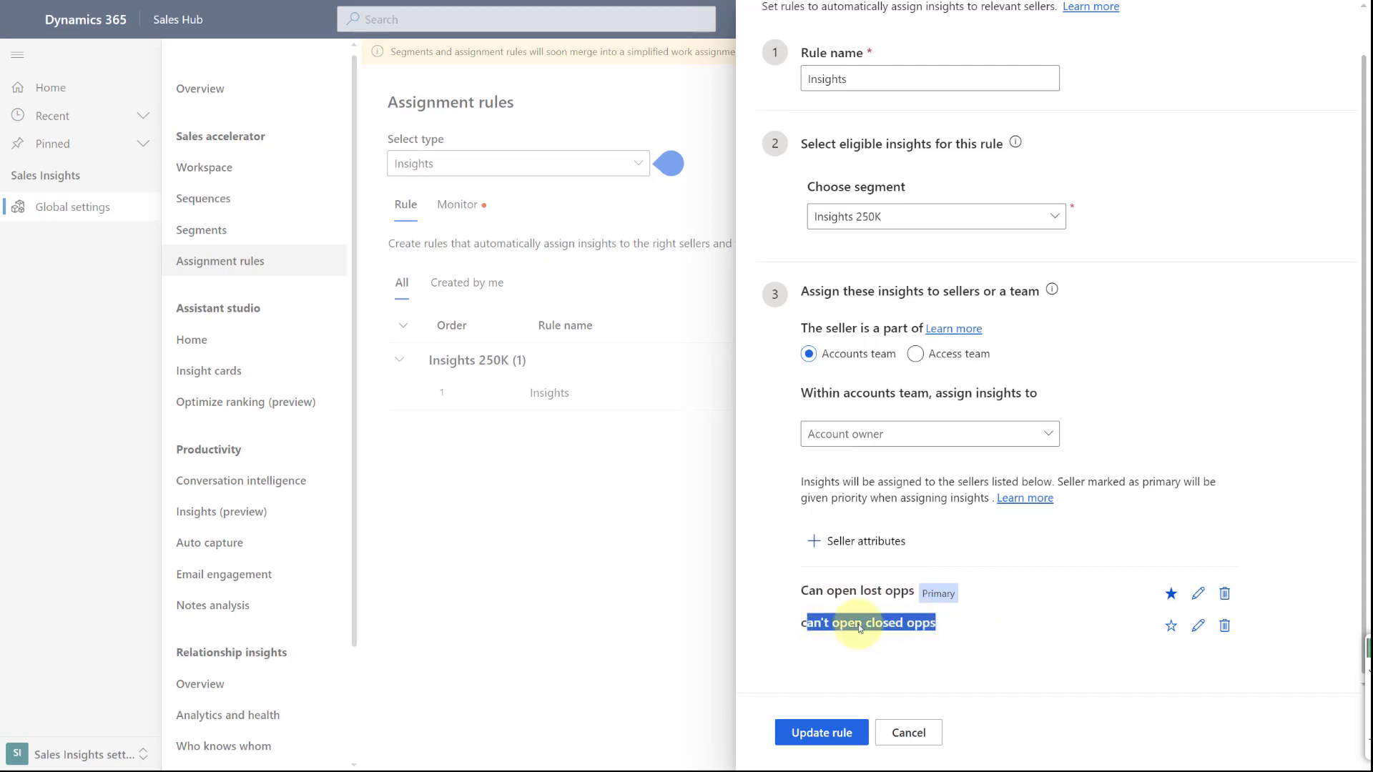
pyautogui.click(997, 630)
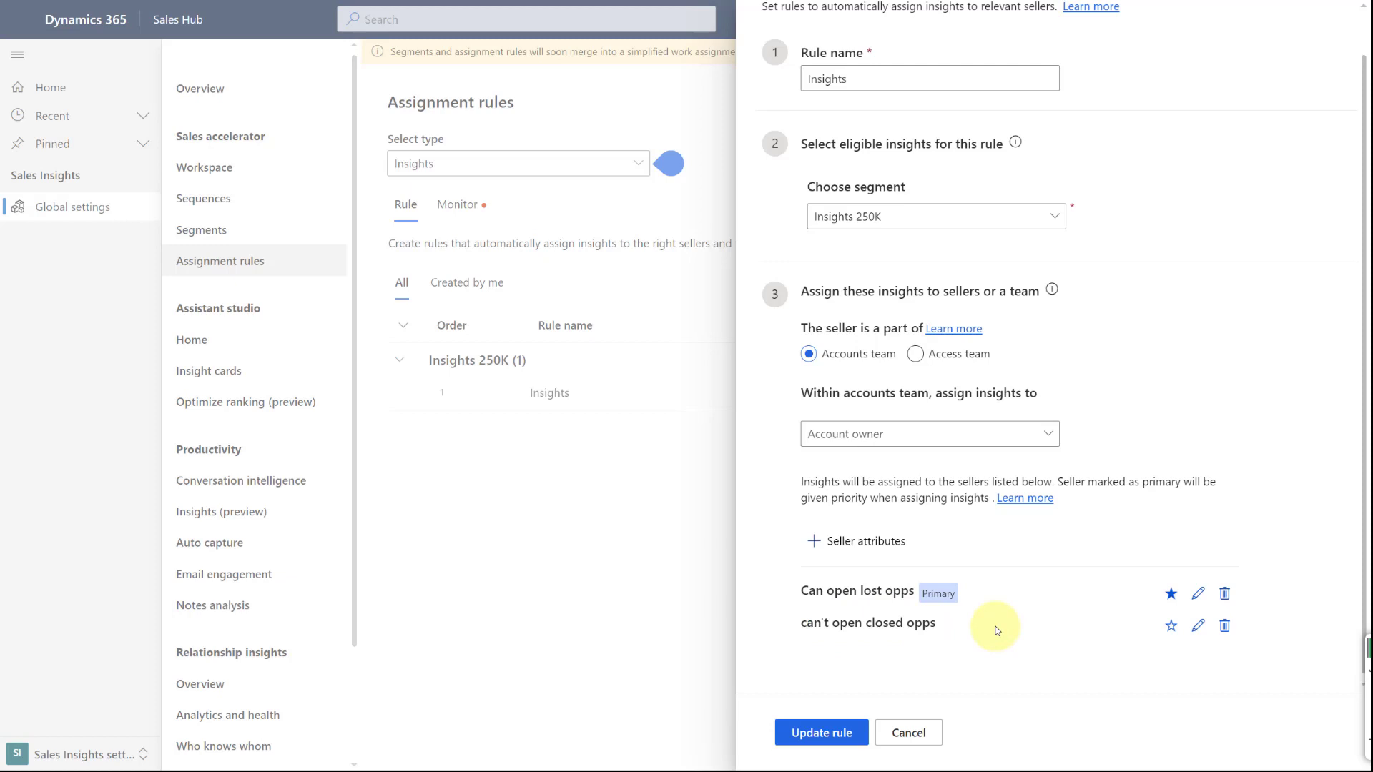
pyautogui.click(913, 741)
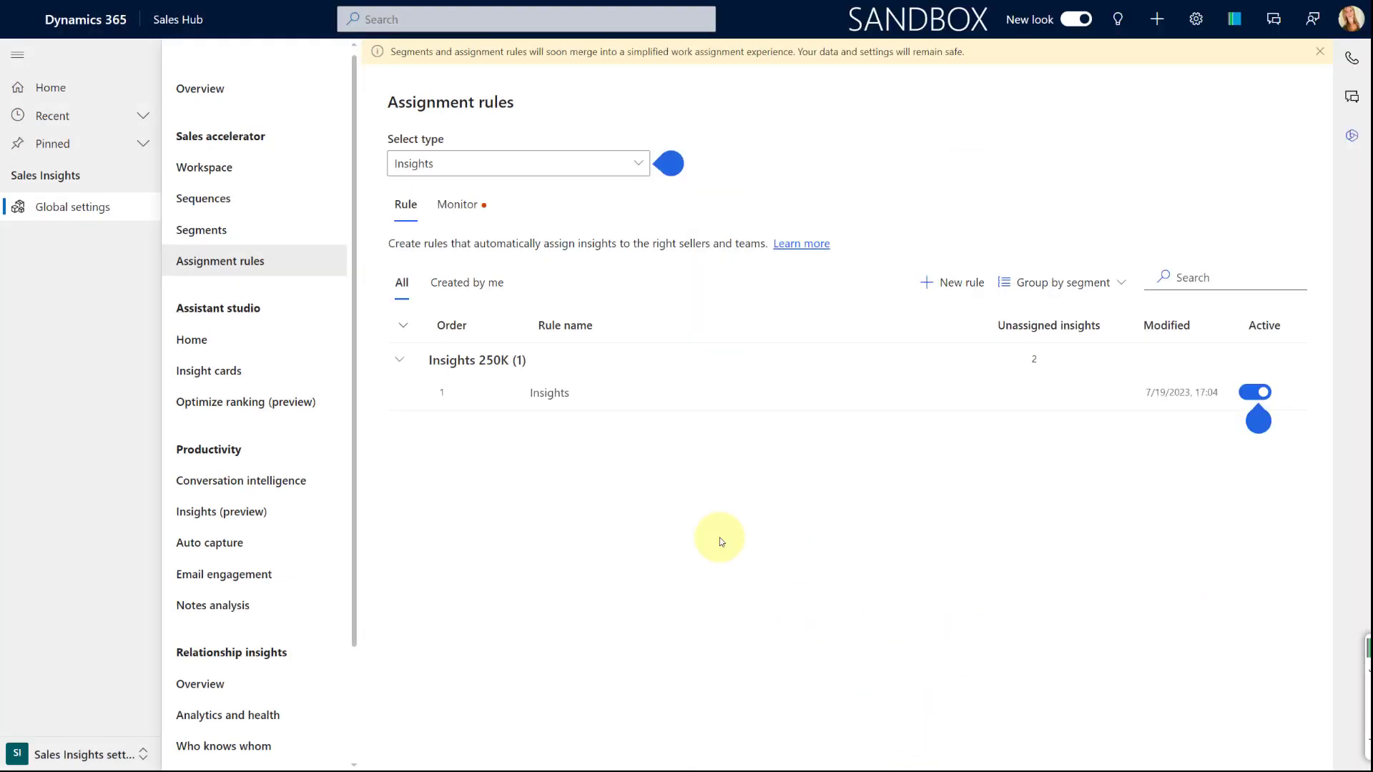
# Open the Insight Sequence again and activate it, confirming the activation
pyautogui.click(213, 200)
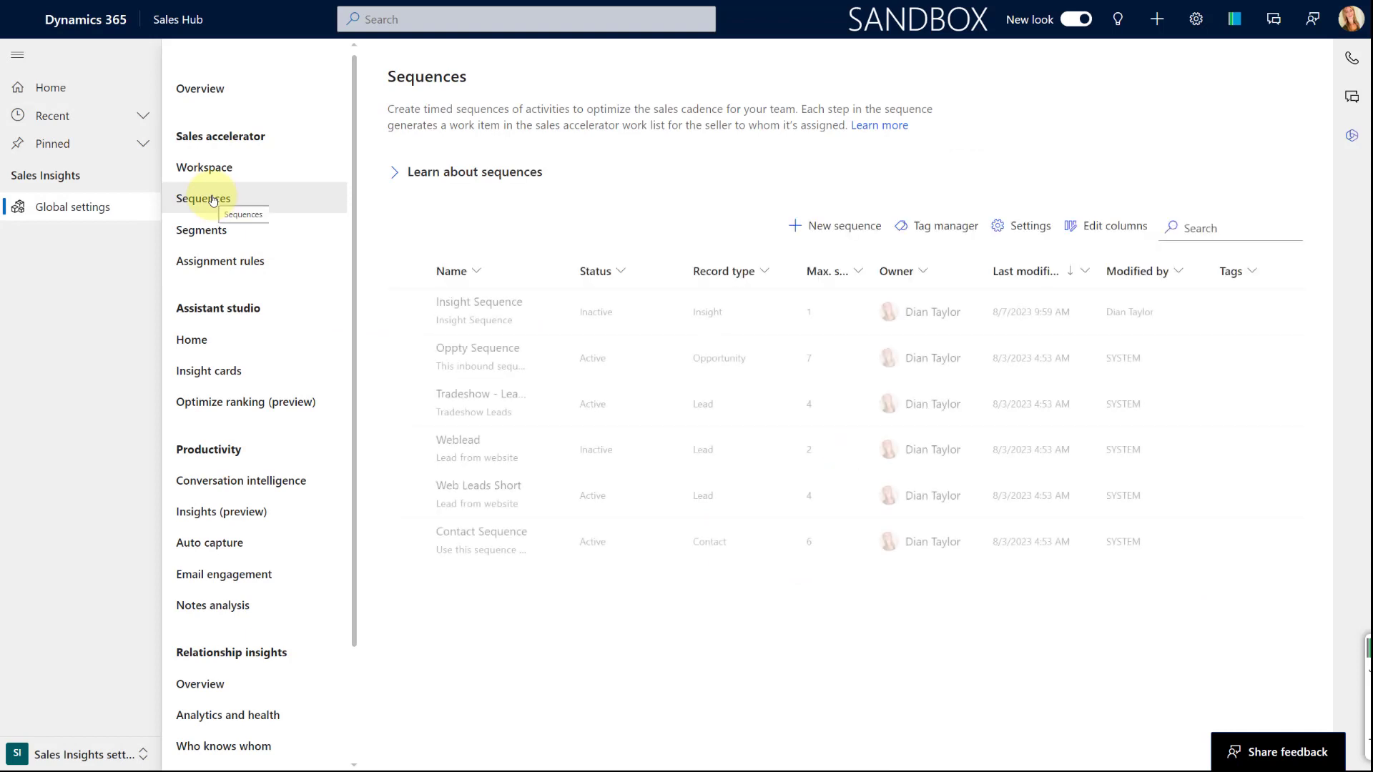
pyautogui.click(481, 316)
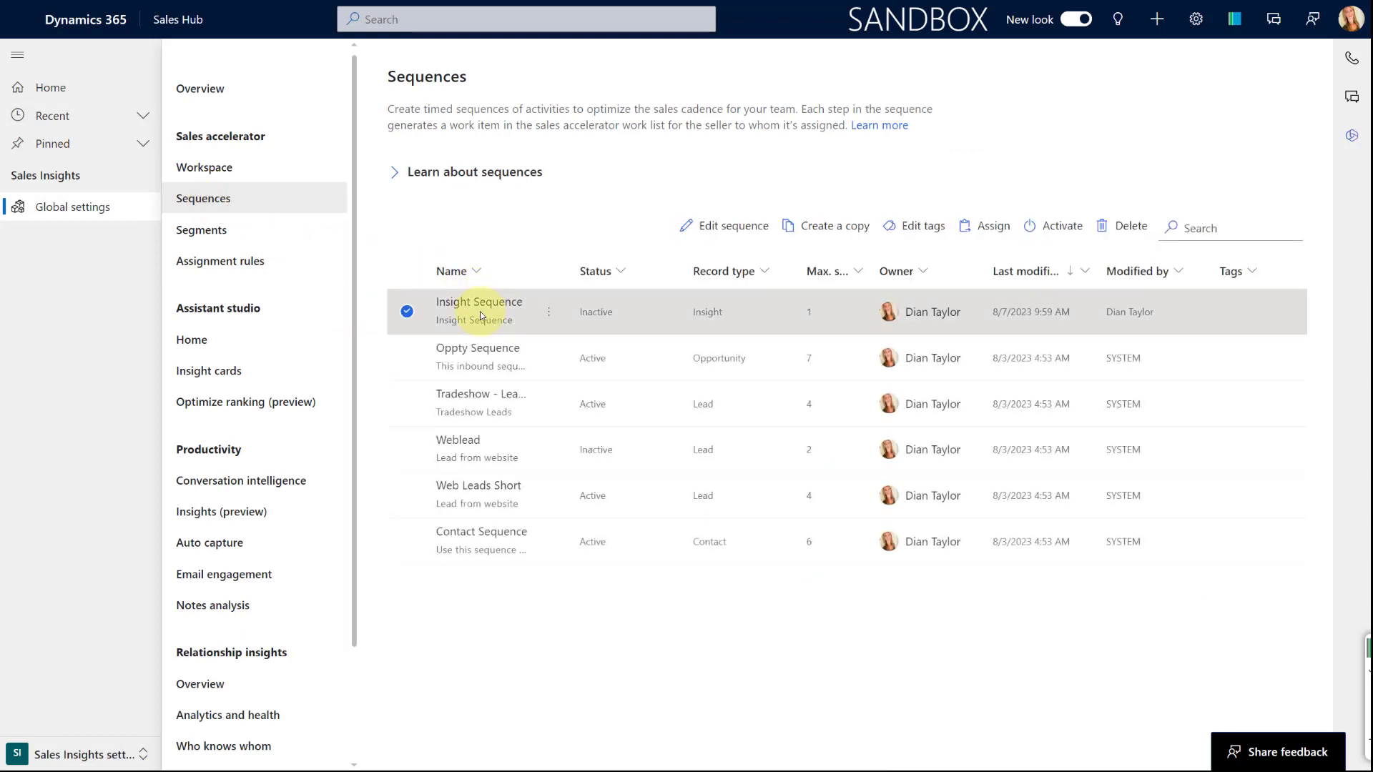
pyautogui.click(479, 303)
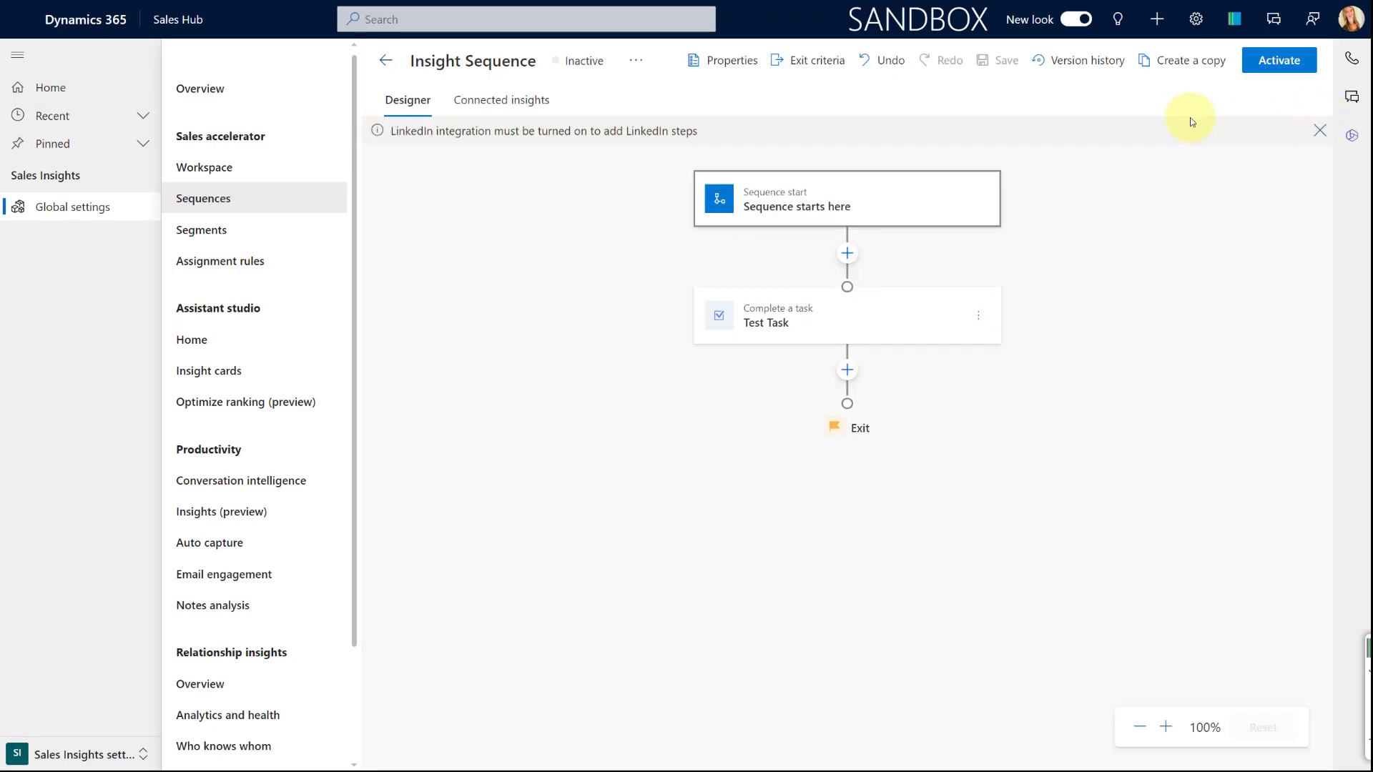
pyautogui.click(1275, 61)
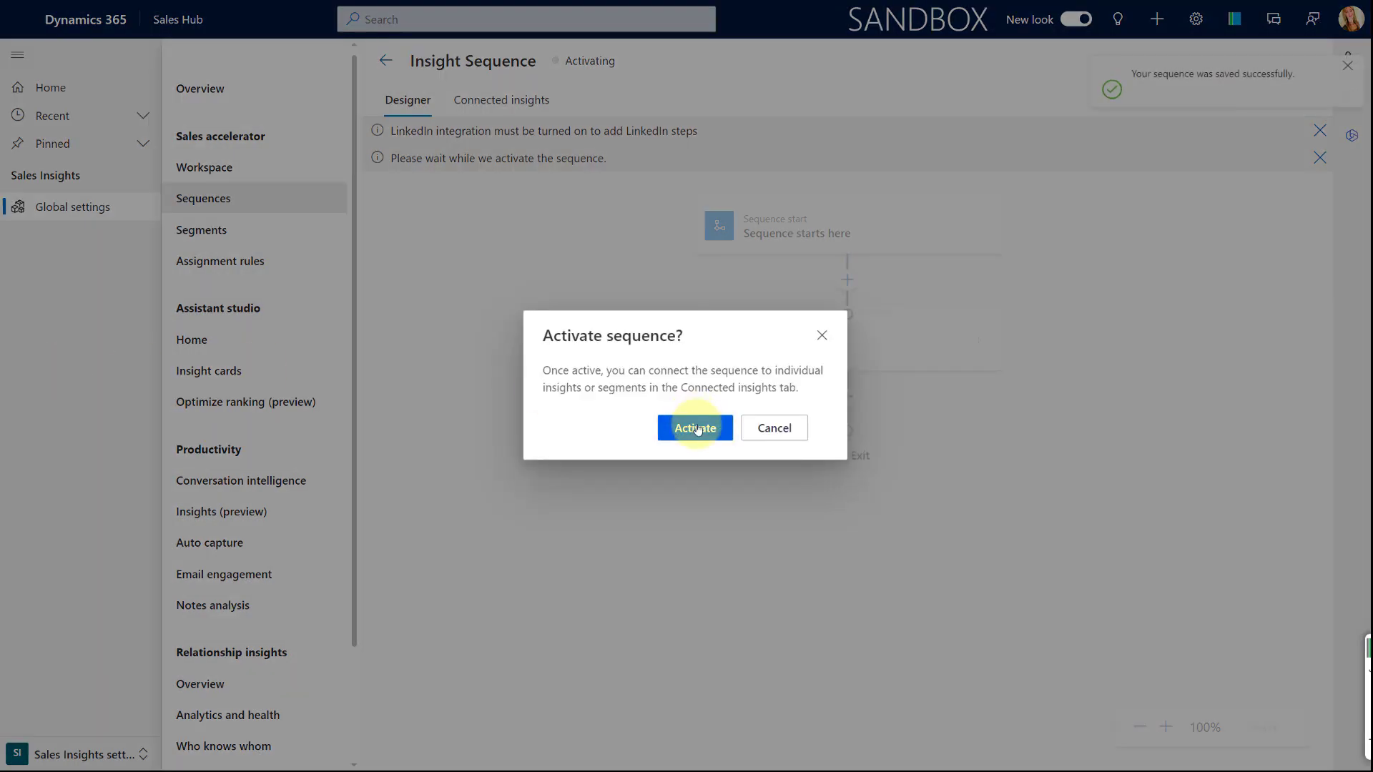
pyautogui.click(695, 429)
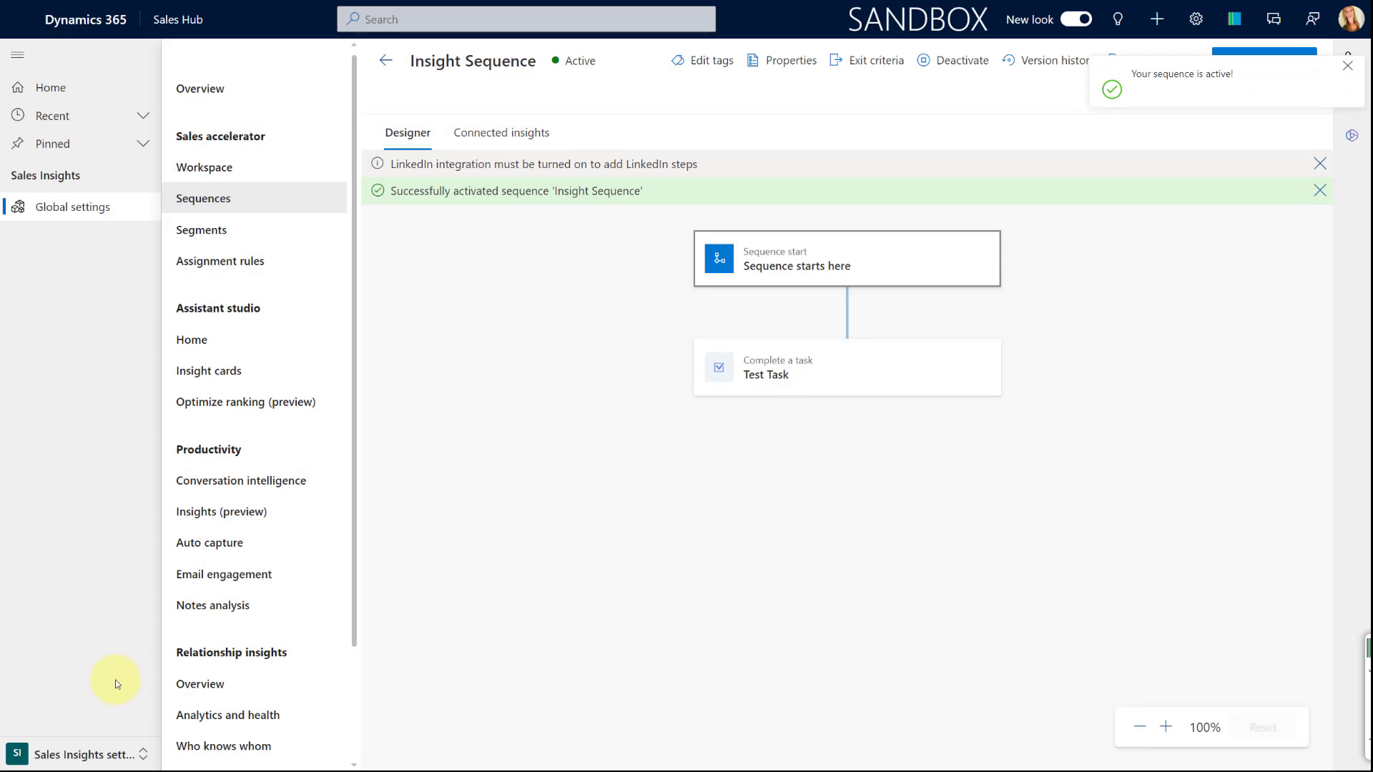
# Return to the Sales area and open the product line items of the "Potential large revenue oppty" opportunity
pyautogui.click(100, 754)
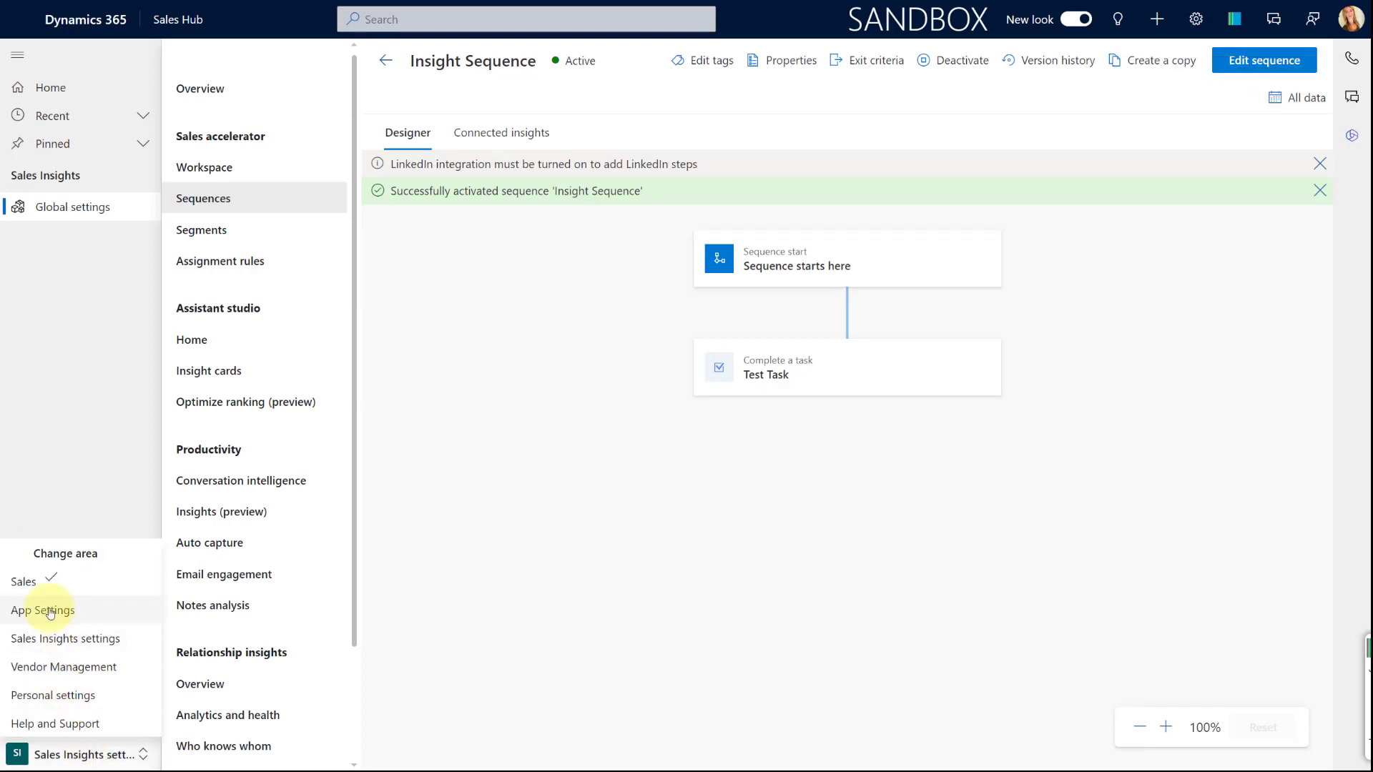
pyautogui.click(22, 581)
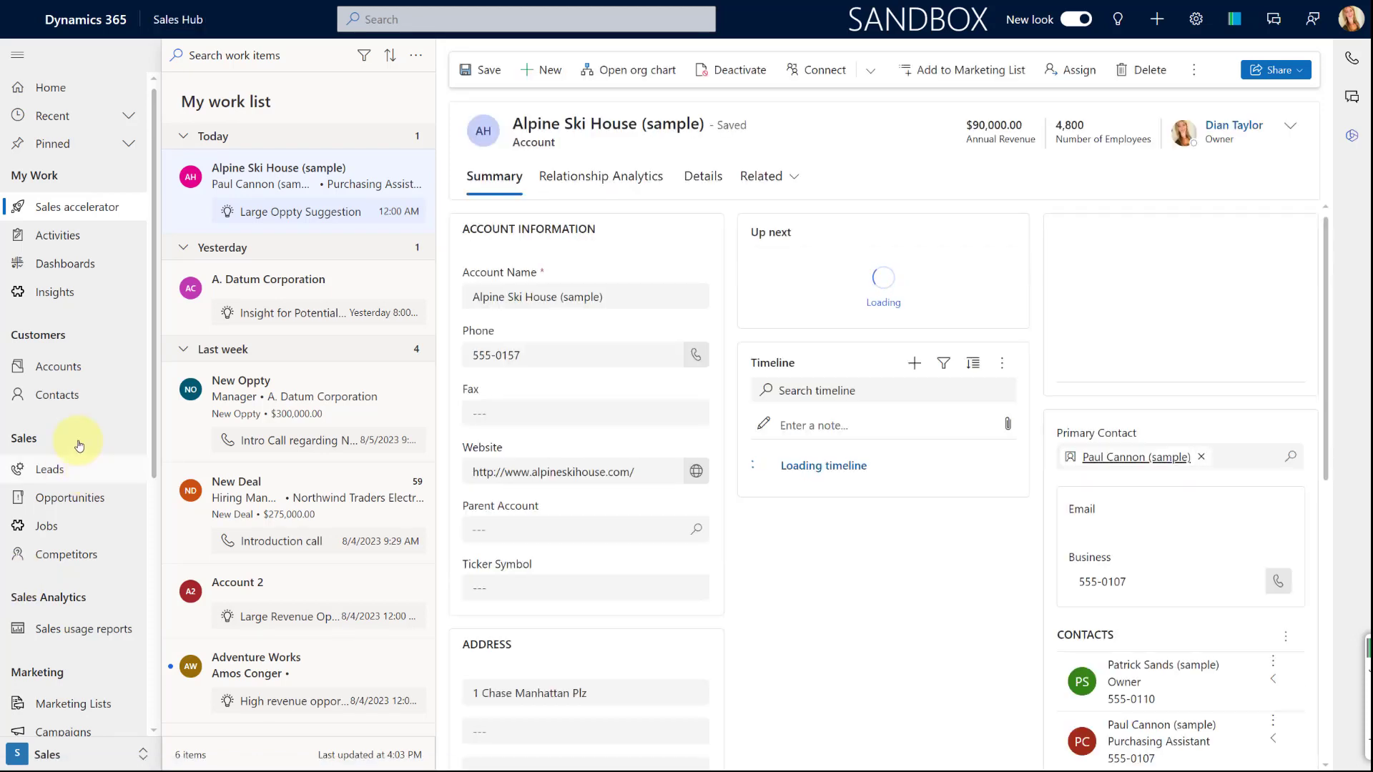
pyautogui.click(74, 501)
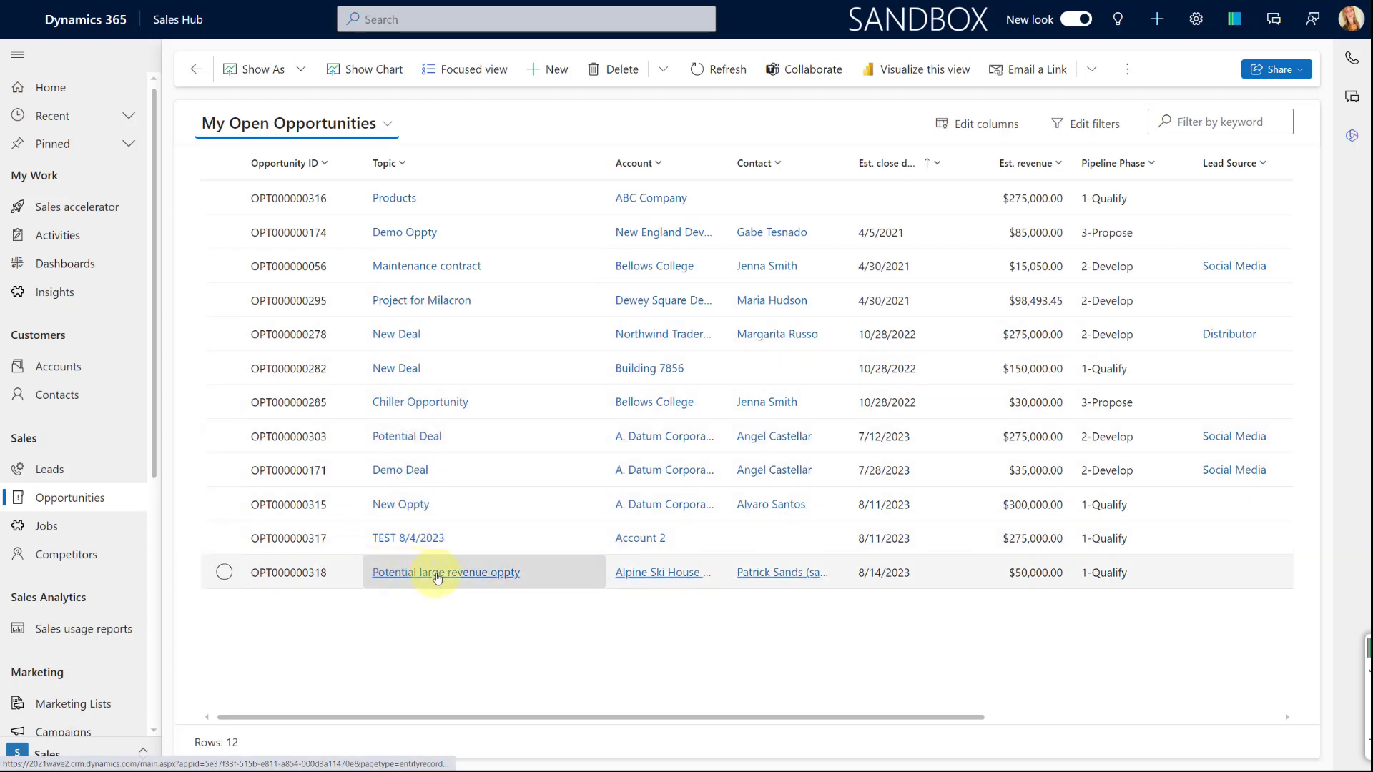
pyautogui.tripleClick(498, 576)
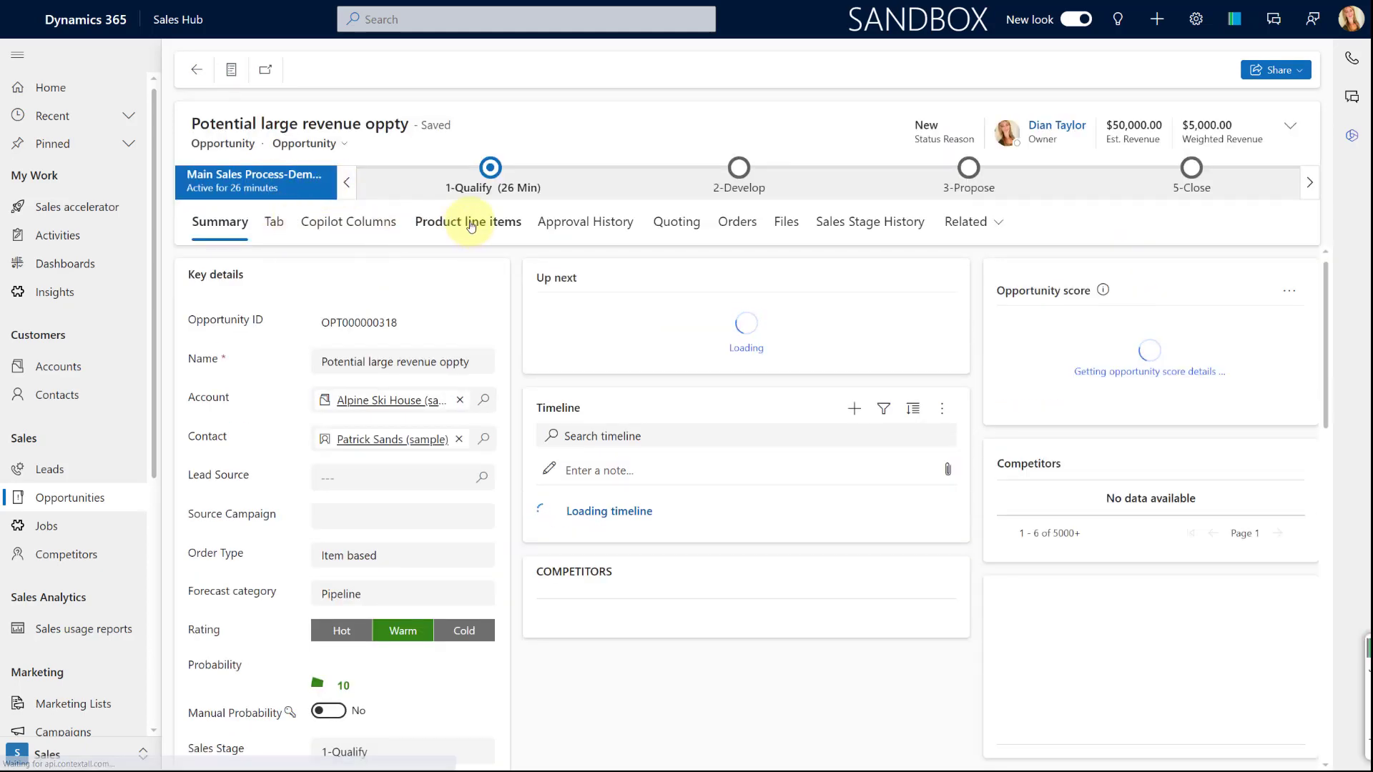
pyautogui.click(471, 225)
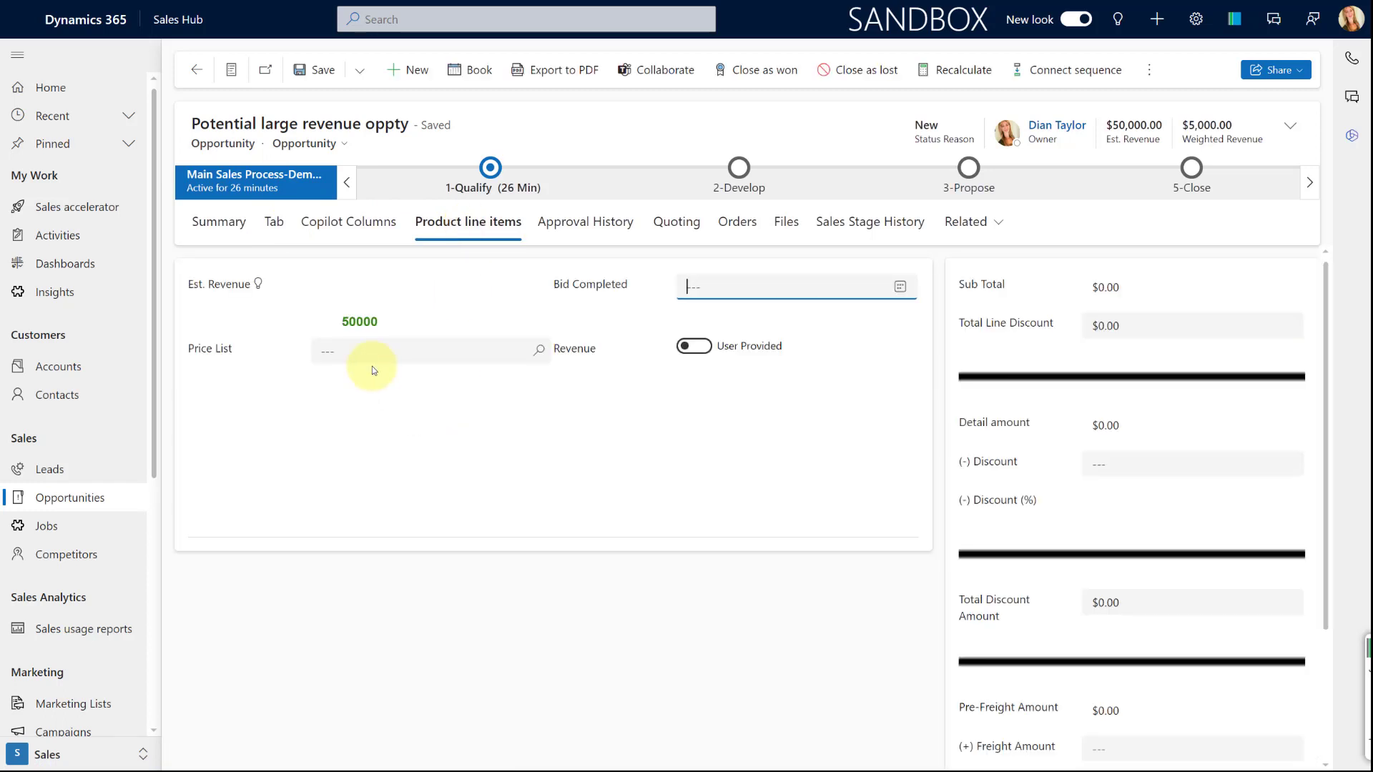
# Set the opportunity's estimated revenue to 250000
pyautogui.doubleClick(350, 321)
pyautogui.write('1192727')
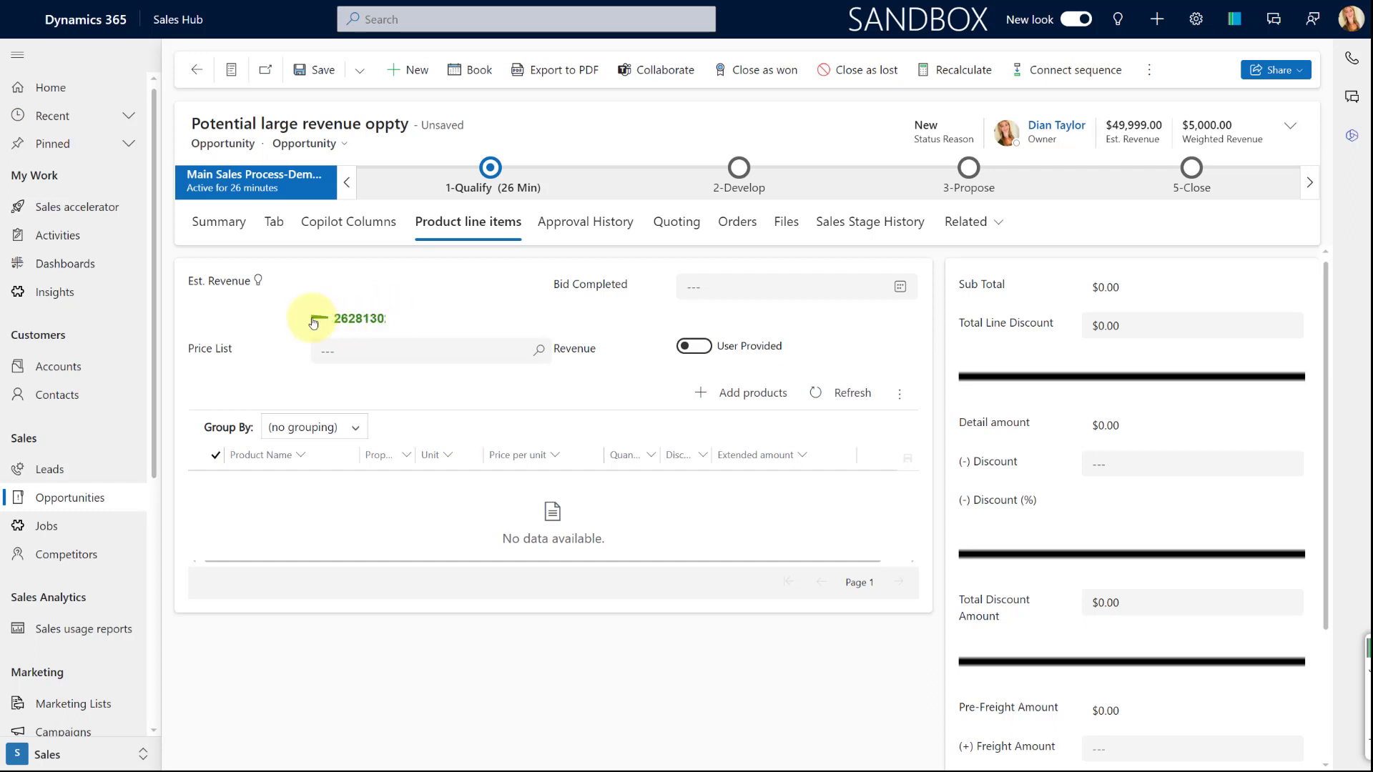
pyautogui.click(1290, 126)
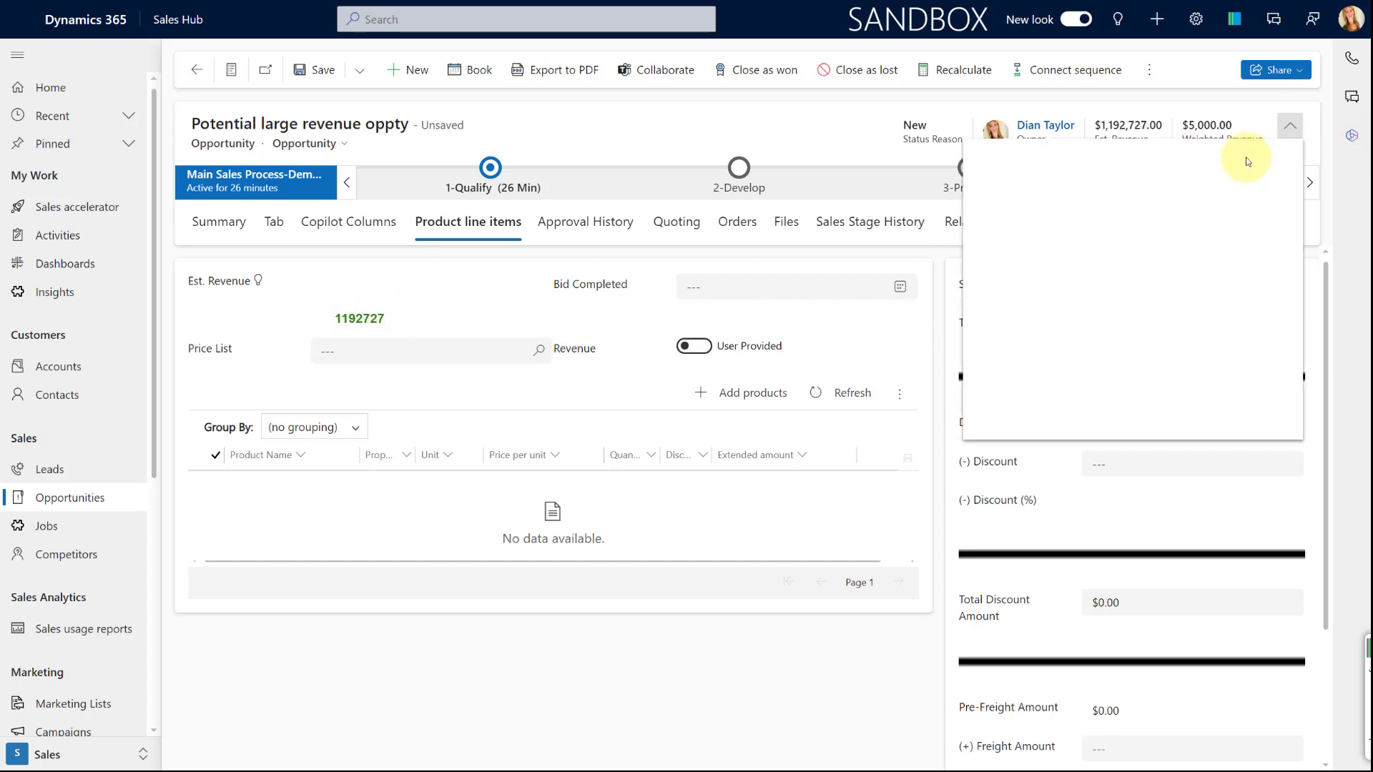
pyautogui.click(1153, 244)
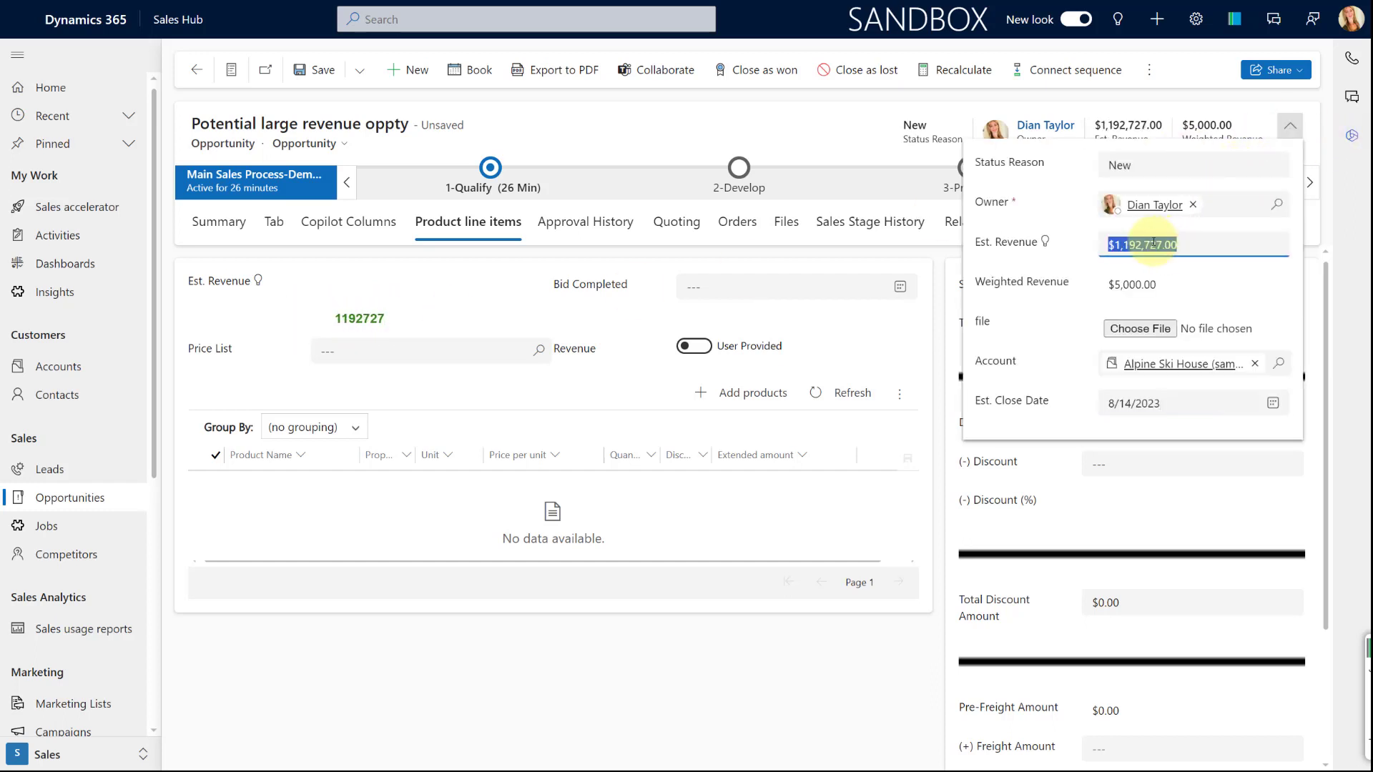
pyautogui.write('250000')
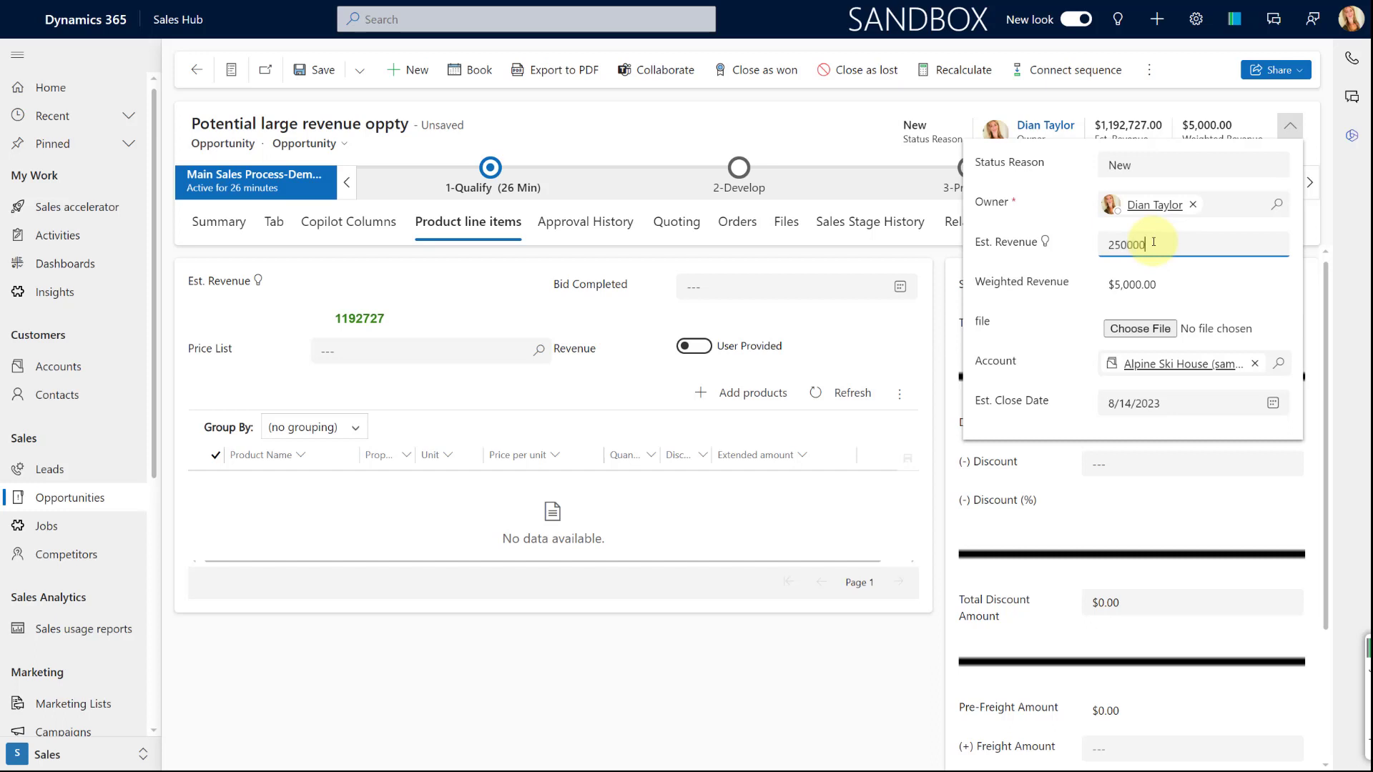
pyautogui.click(781, 136)
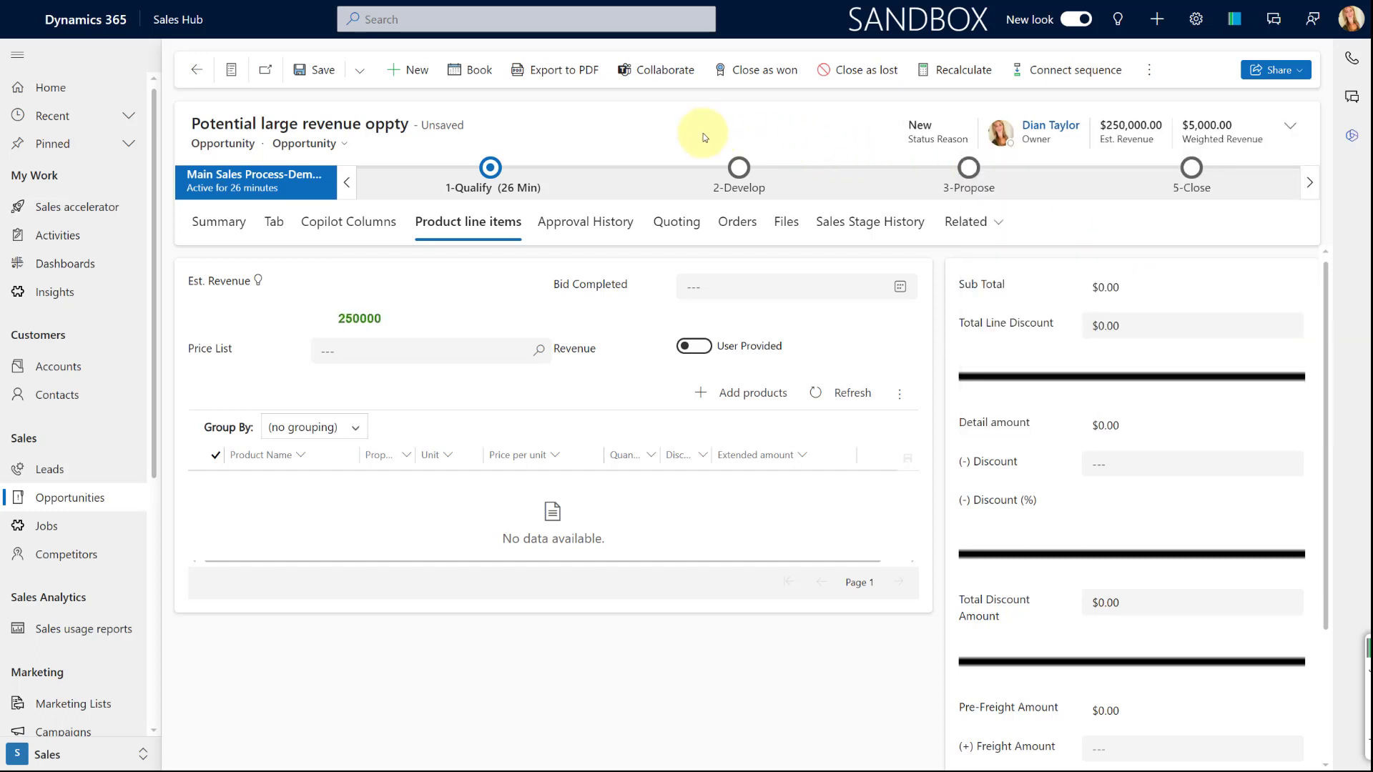
# Save the opportunity, then open the list of open insight suggestions and refresh it
pyautogui.click(315, 71)
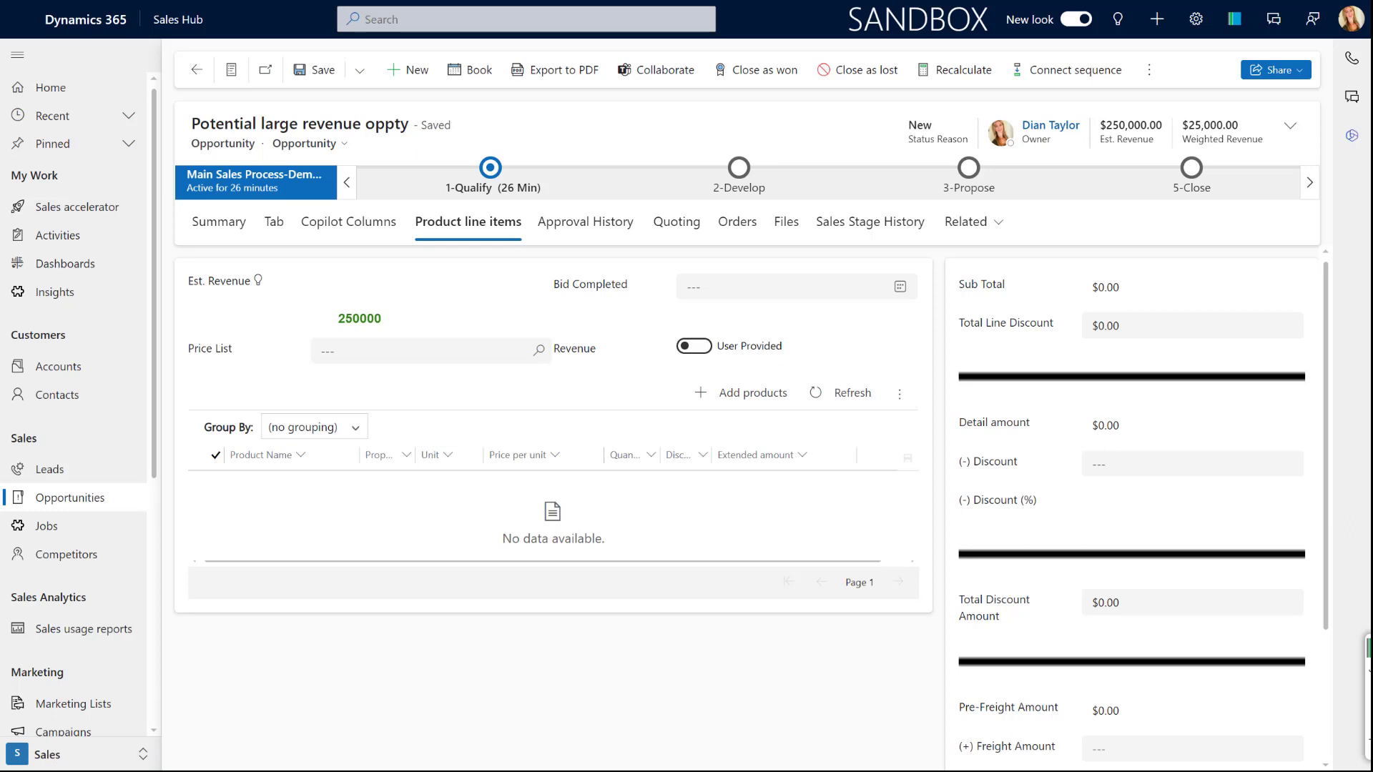
pyautogui.click(65, 291)
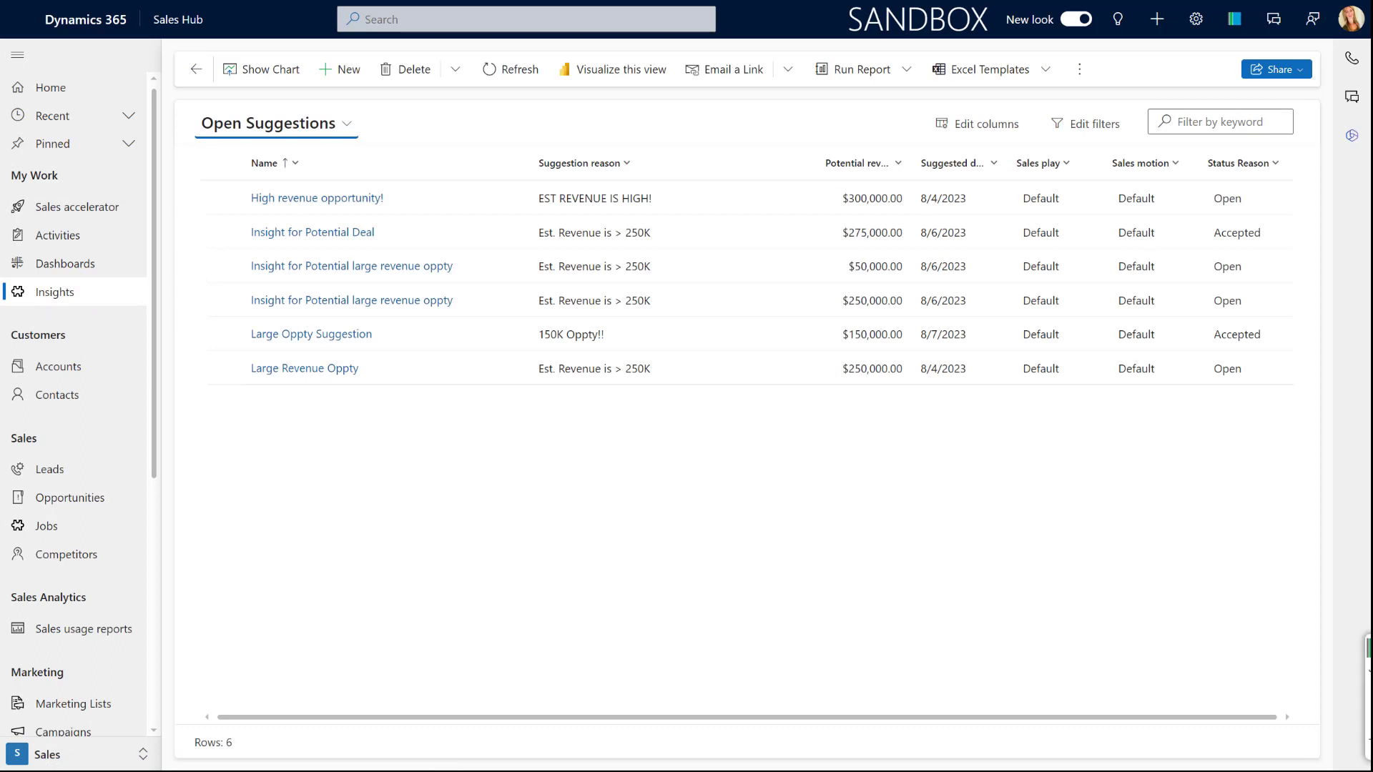
pyautogui.click(491, 70)
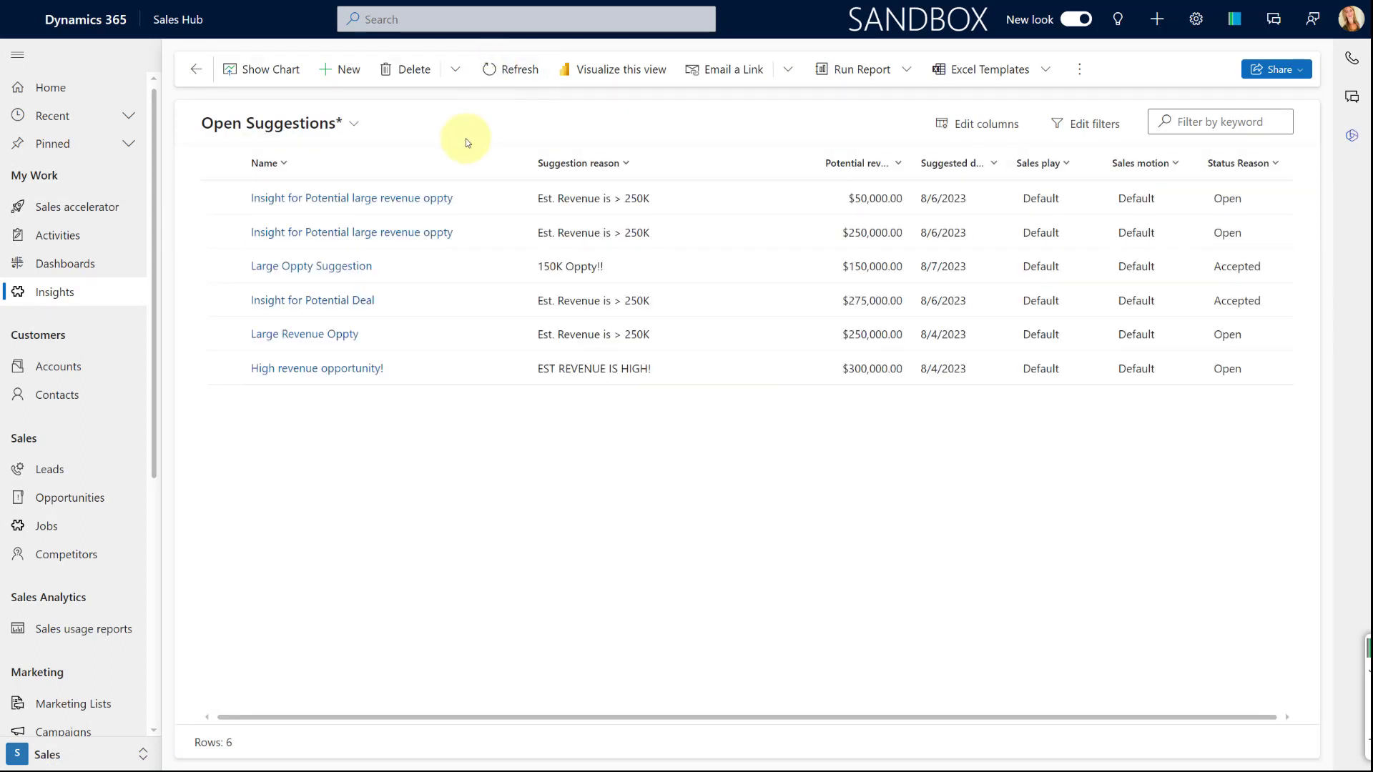
# In the sales accelerator, open the first potential large revenue insight for Alpine Ski House and examine its details and additional actions
pyautogui.click(75, 208)
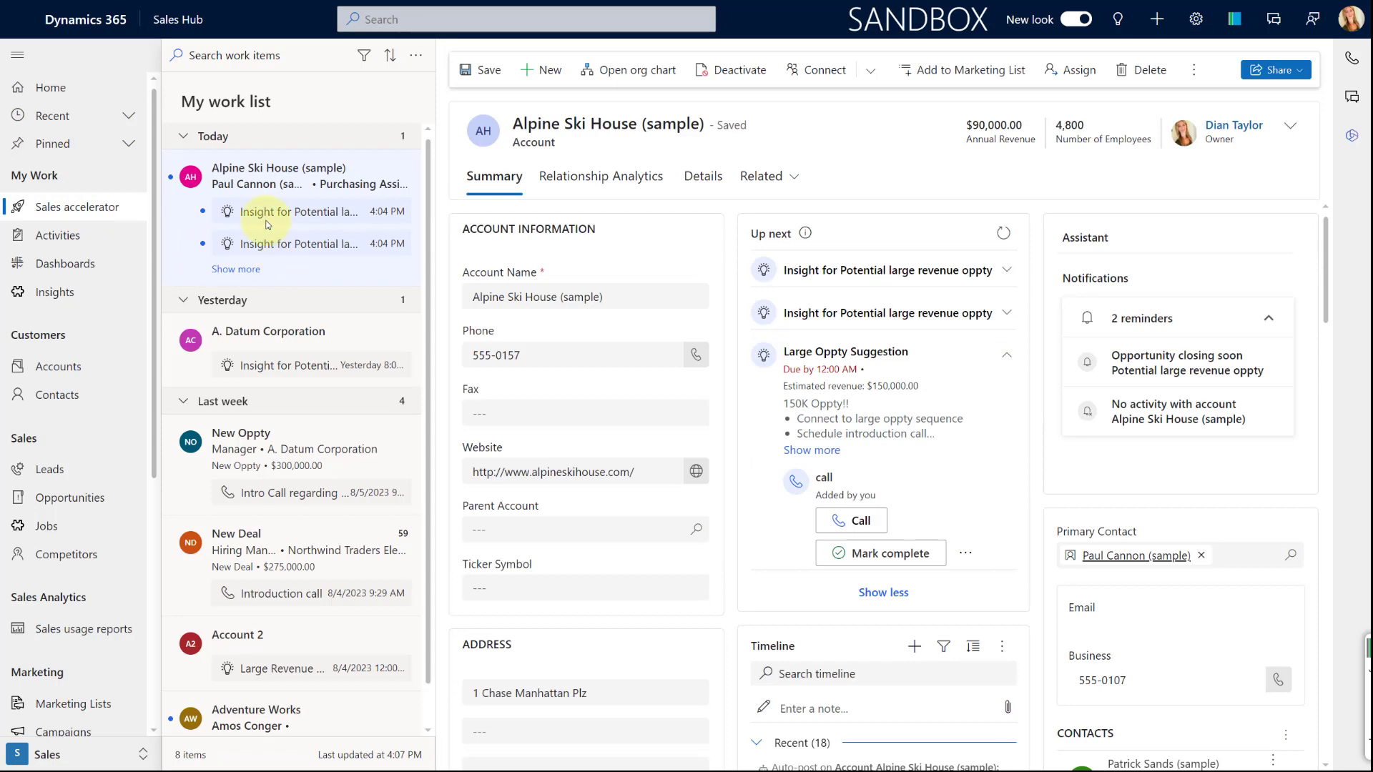
pyautogui.click(292, 213)
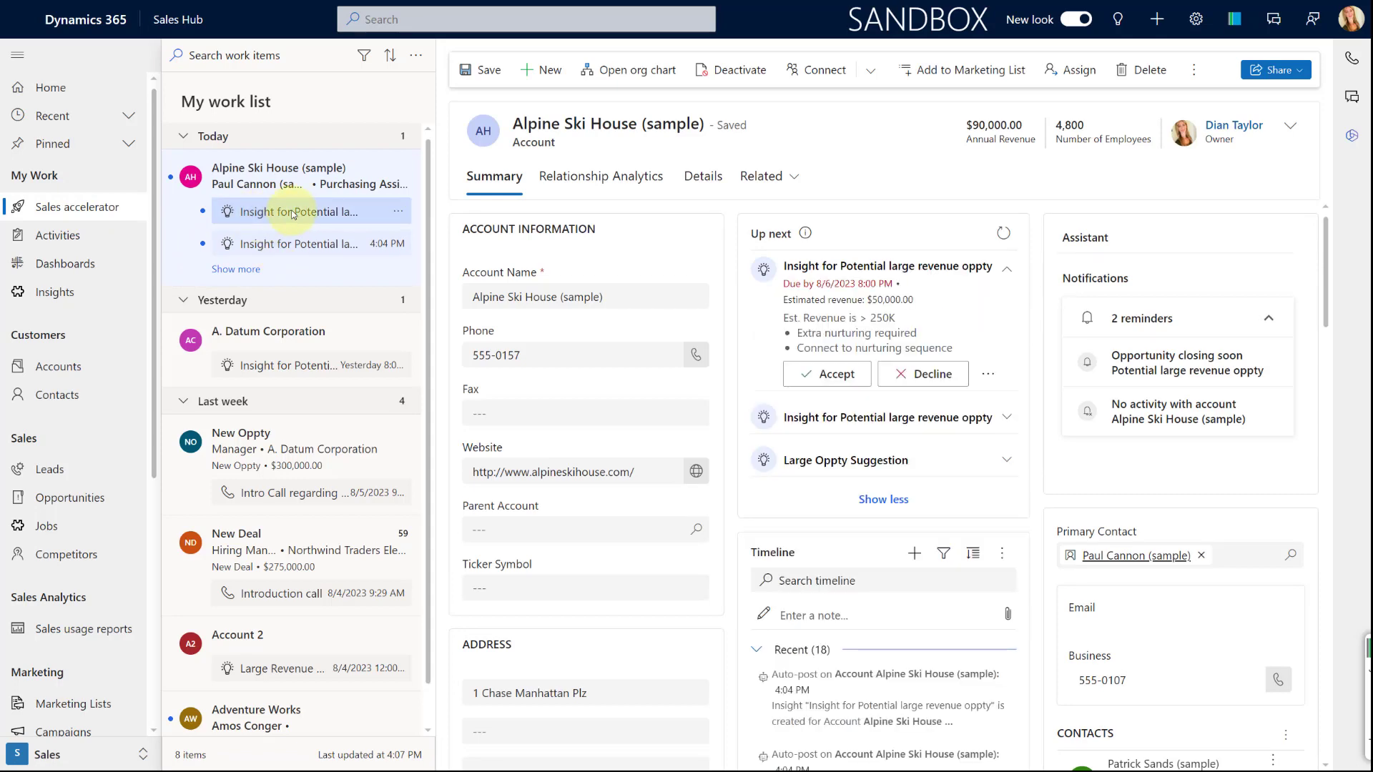
pyautogui.click(1006, 269)
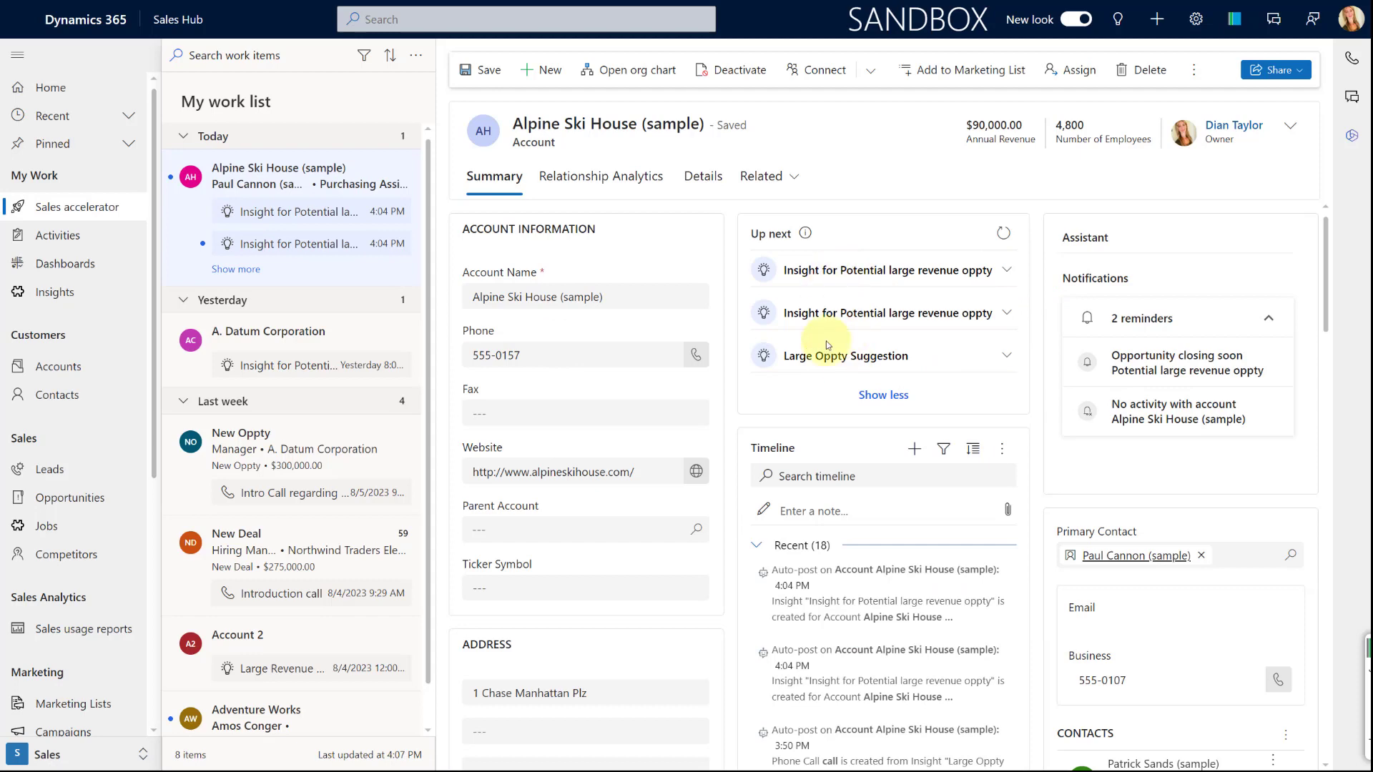
pyautogui.click(1007, 270)
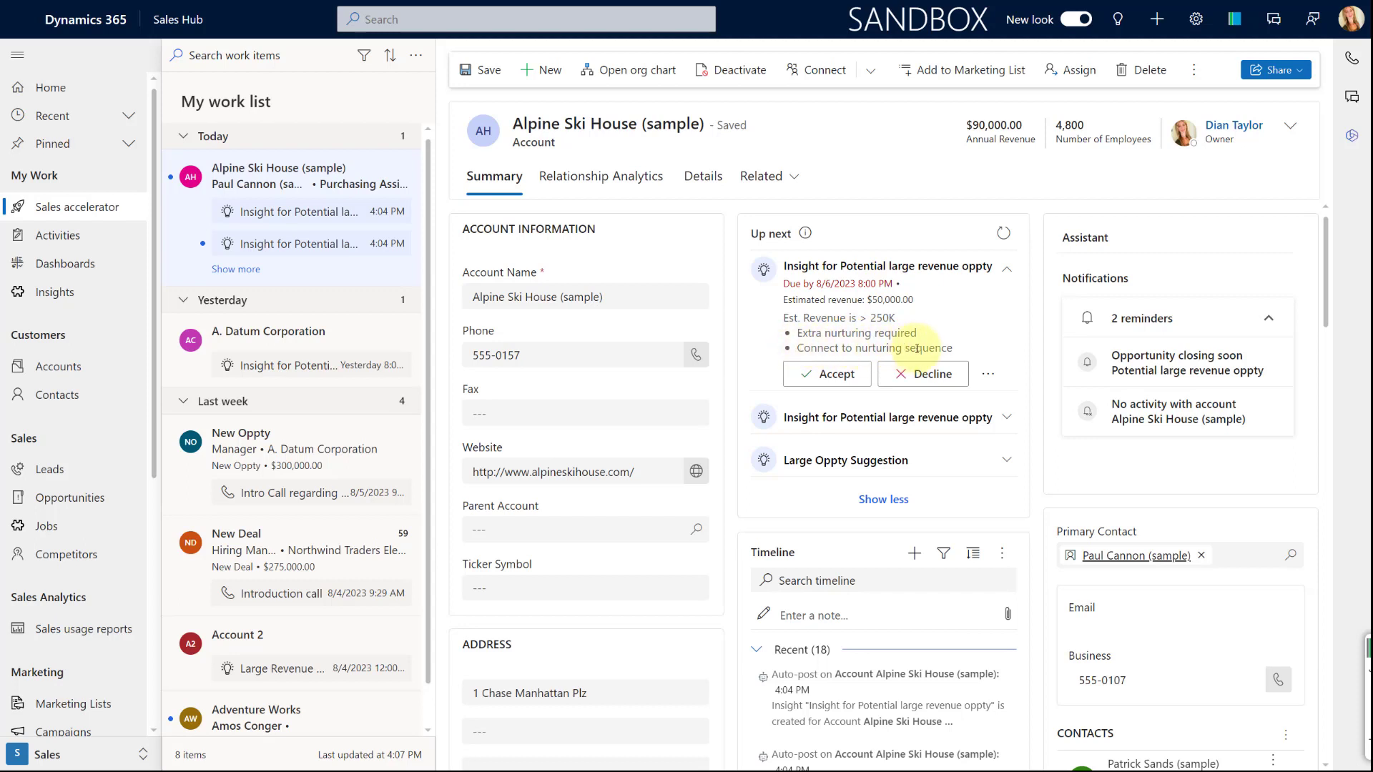
pyautogui.click(987, 373)
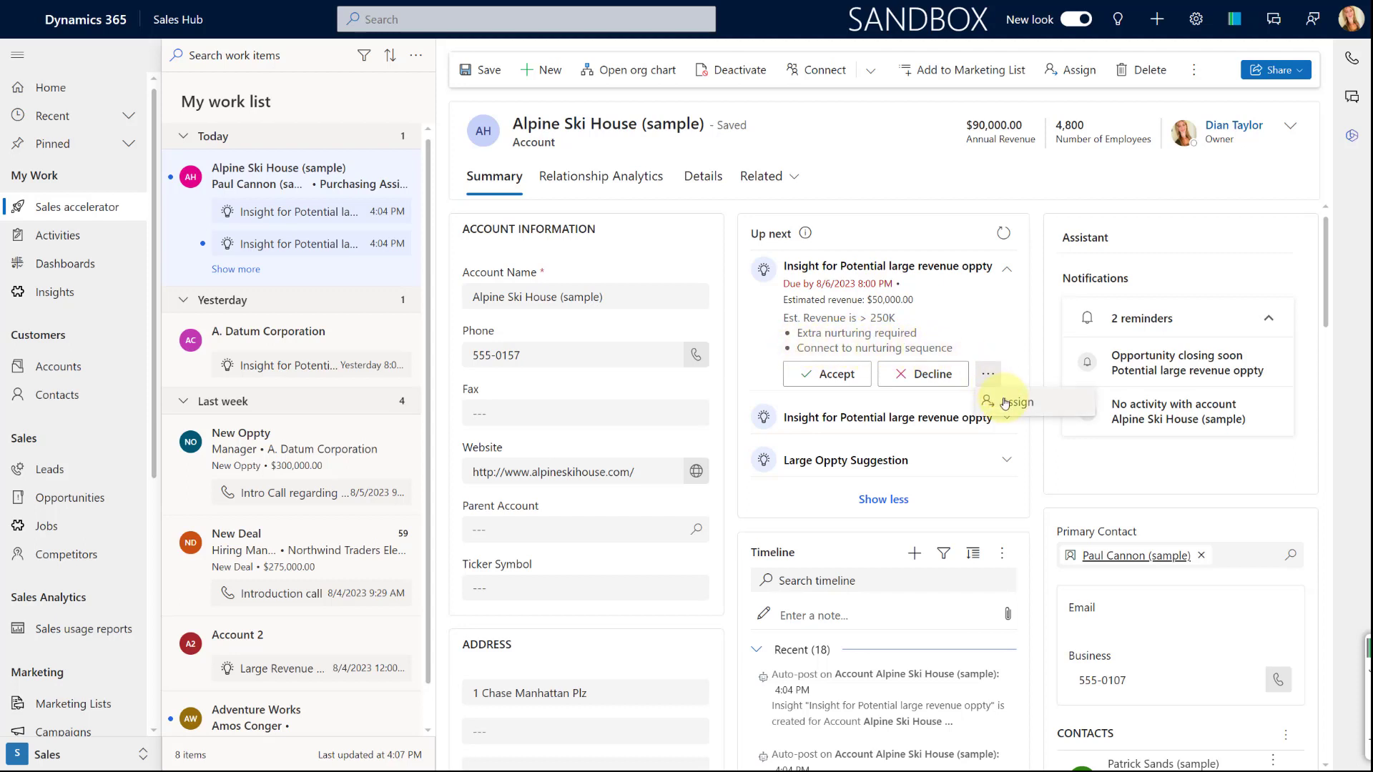
pyautogui.press('Escape')
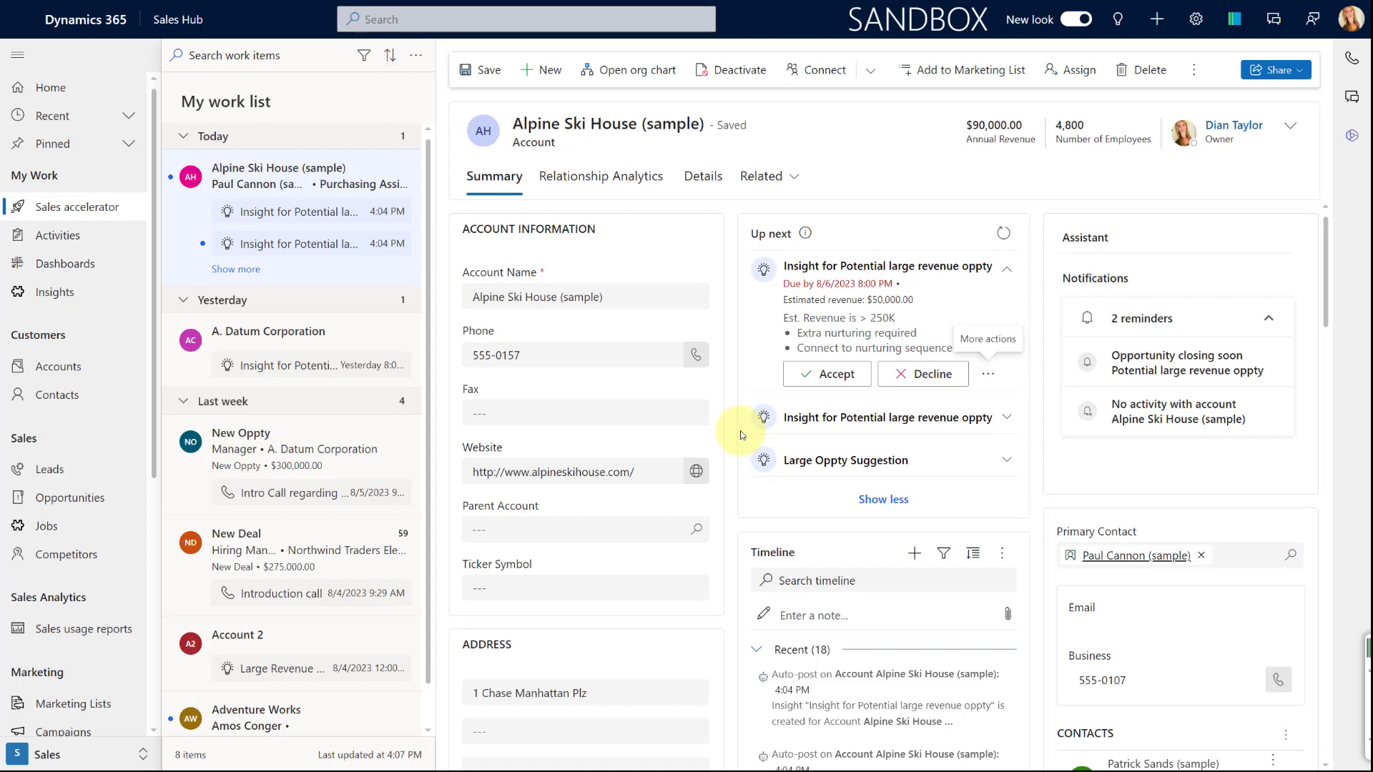
# Accept the expanded $50,000 insight and open the details of its connected Insight Sequence
pyautogui.click(826, 375)
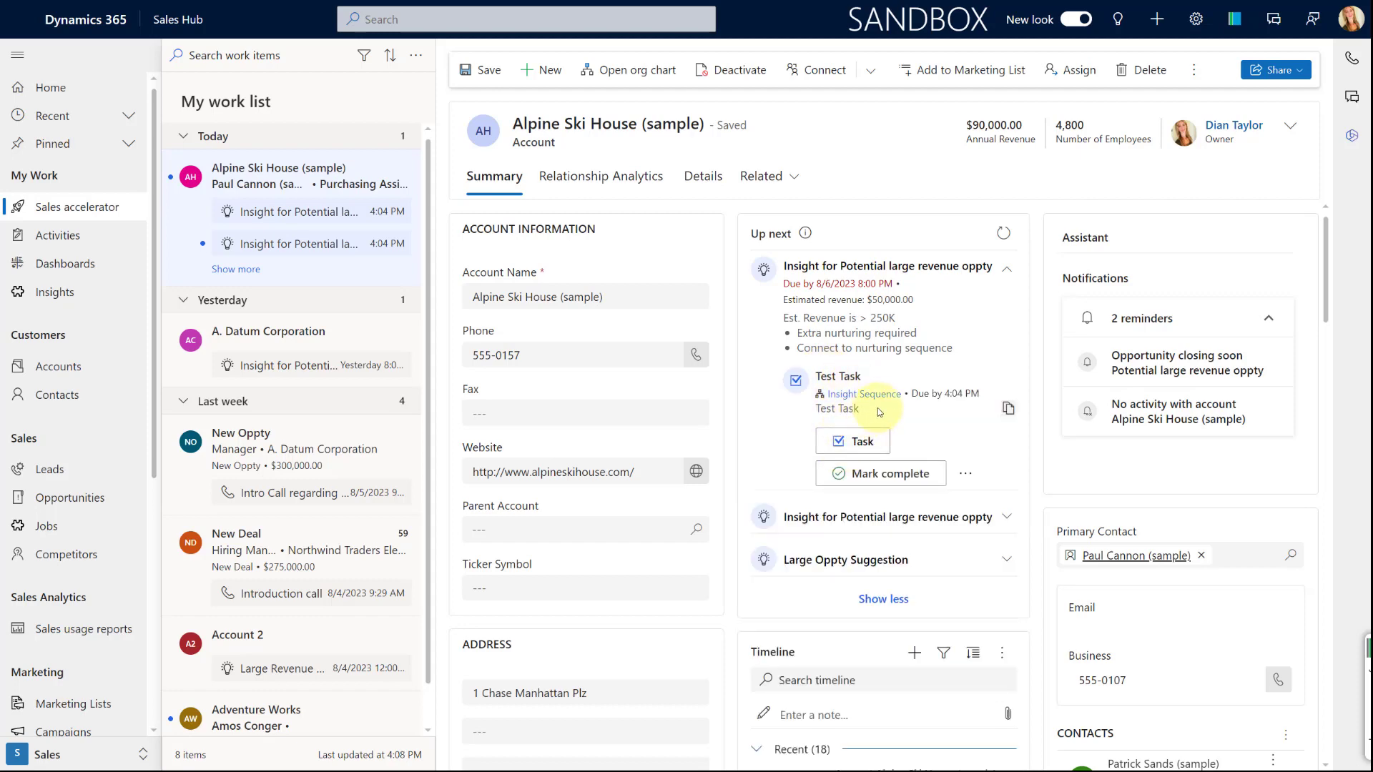
pyautogui.click(873, 396)
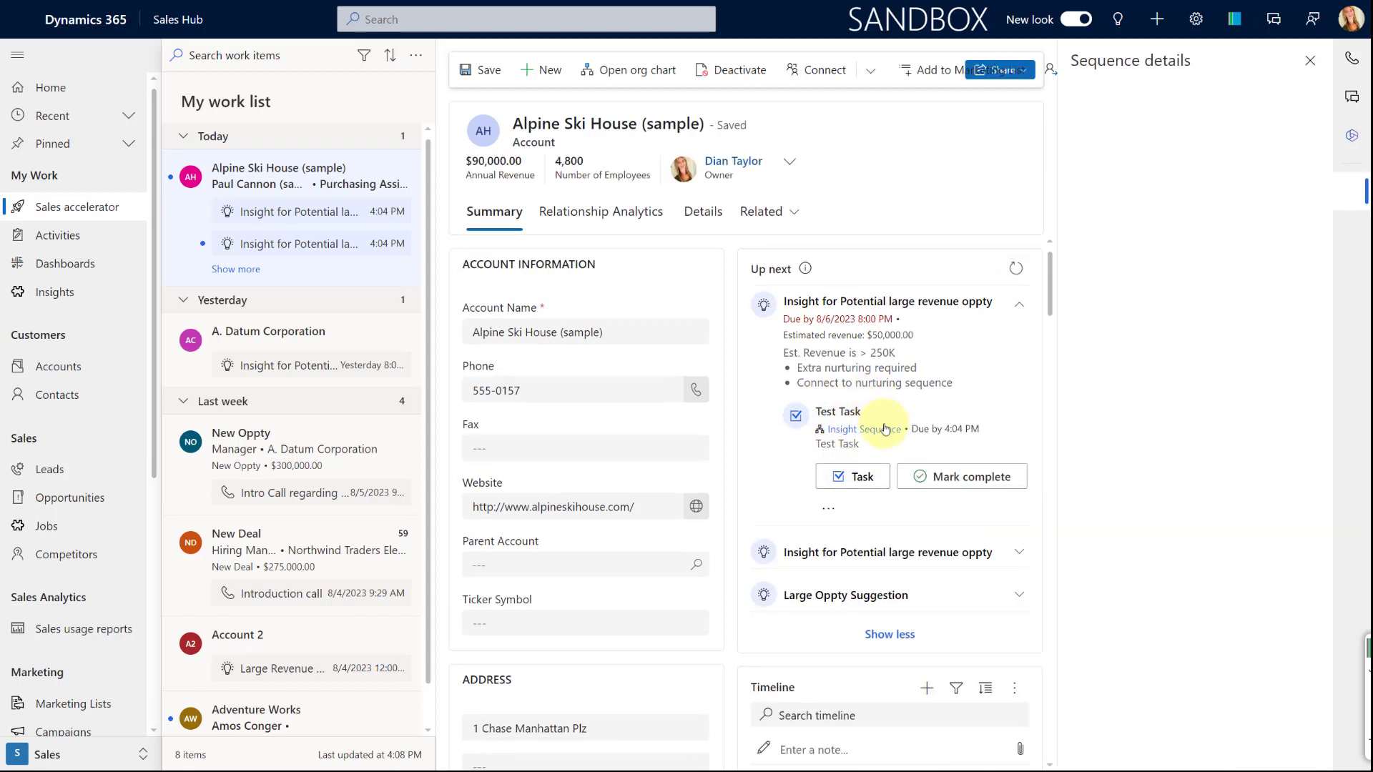